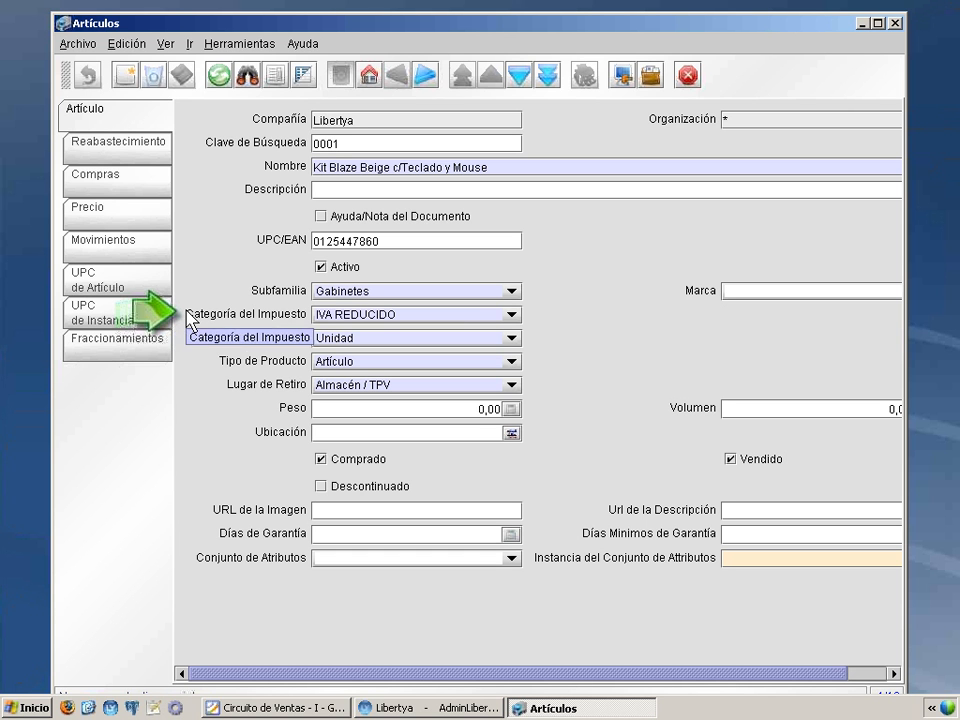
# Step: Open the article's tax category record from its Categoría del Impuesto field and examine the tax rate assigned to it
pyautogui.rightClick(337, 318)
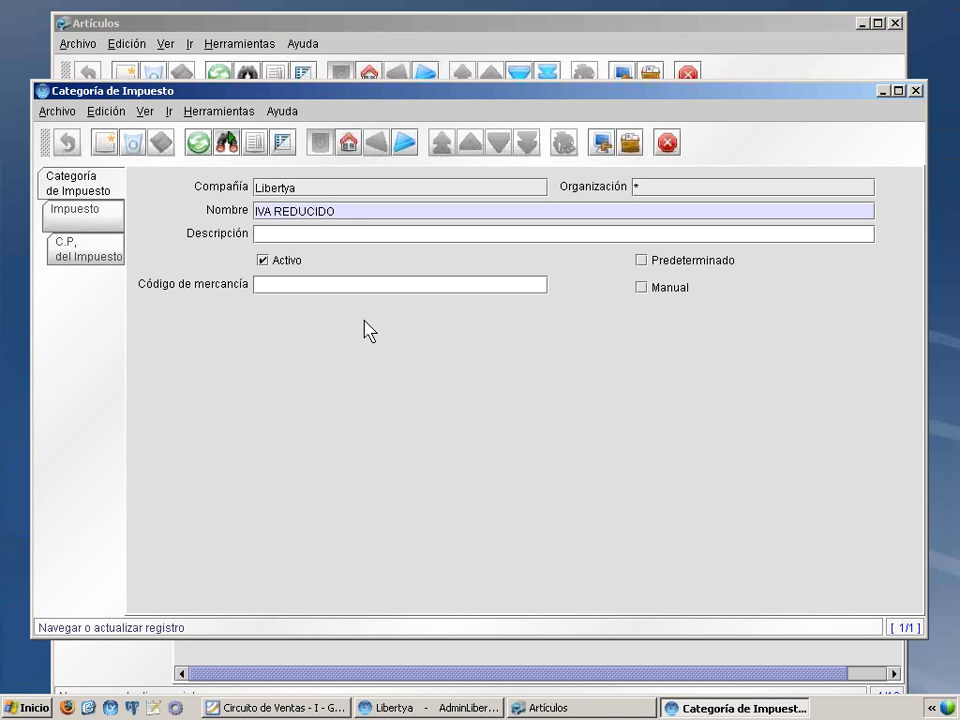
pyautogui.click(95, 220)
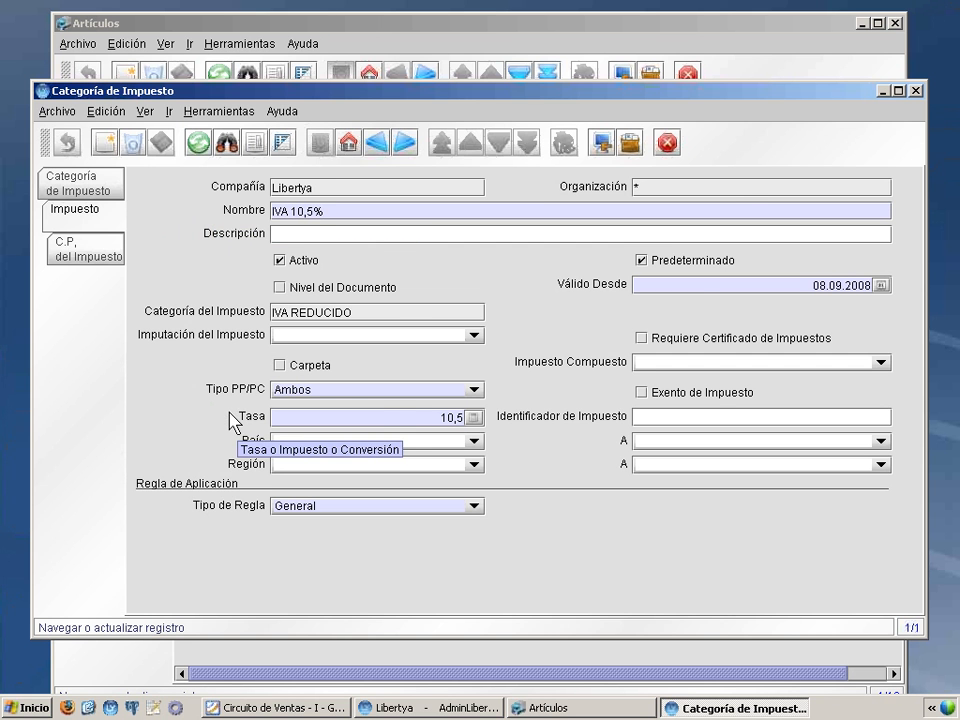
pyautogui.click(100, 184)
# Step: Look up all tax categories, review EXENTO, IVA GENERAL and IVA REDUCIDO in the grid view, and close the tax category window
pyautogui.click(227, 143)
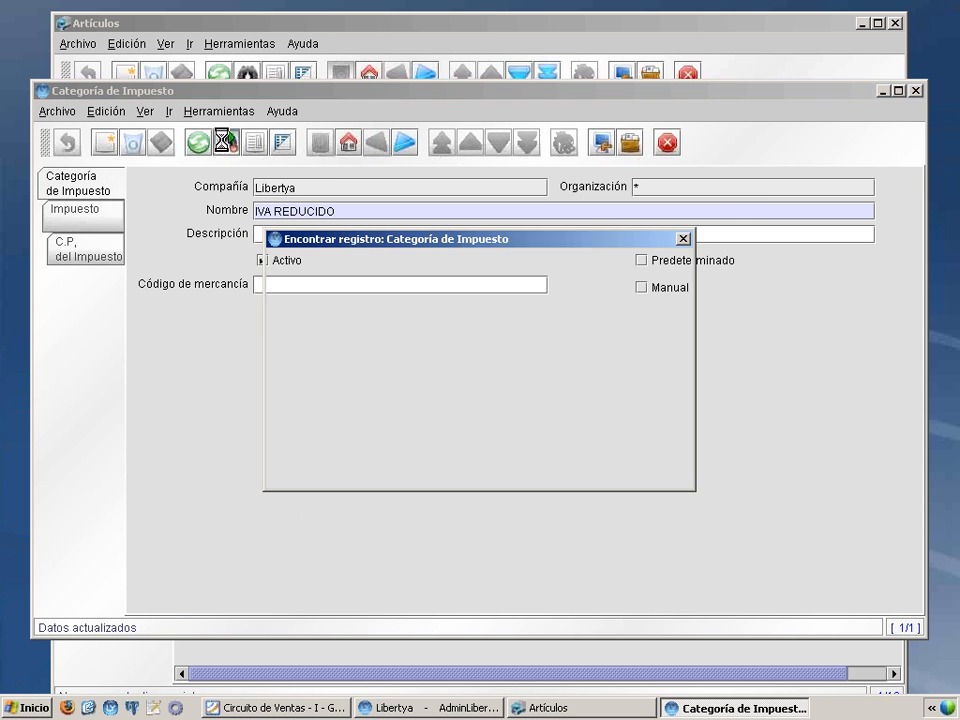
pyautogui.click(660, 467)
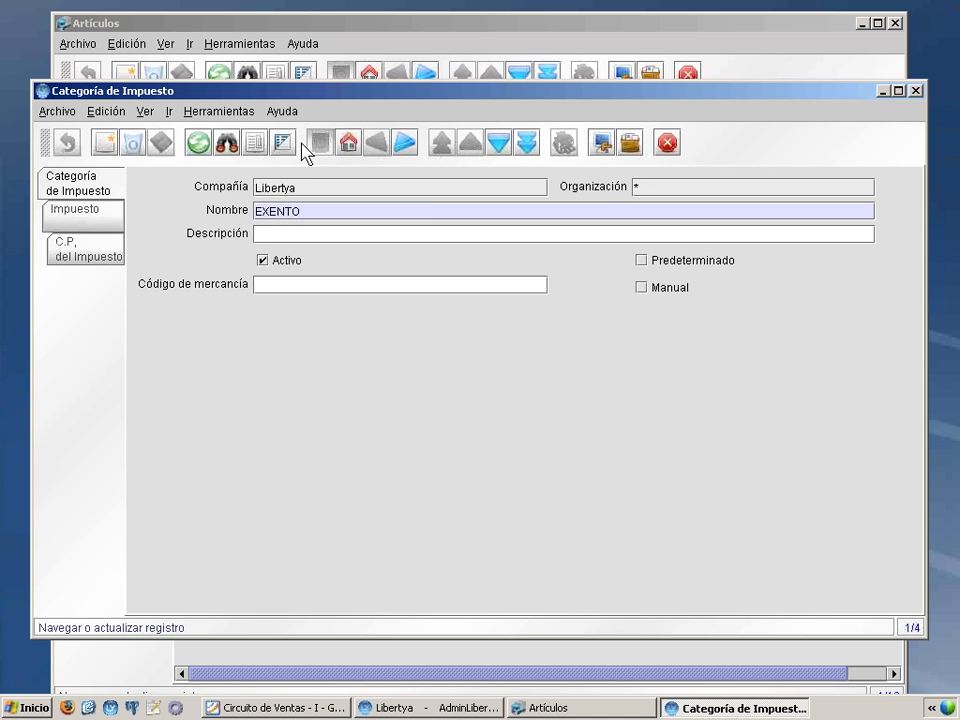
pyautogui.click(285, 147)
pyautogui.click(272, 196)
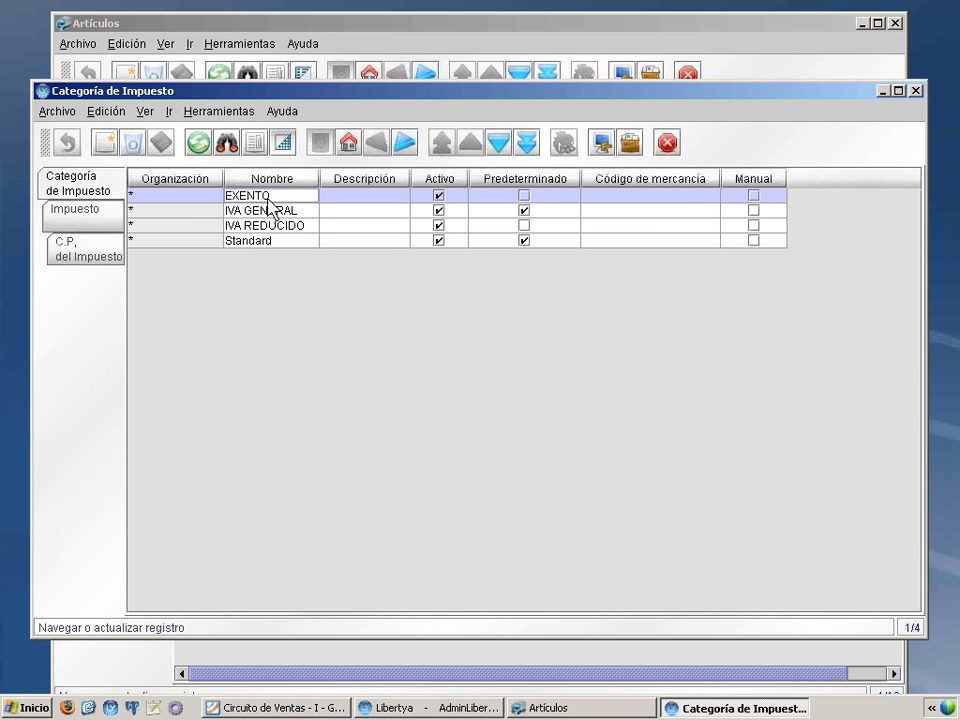
pyautogui.click(276, 215)
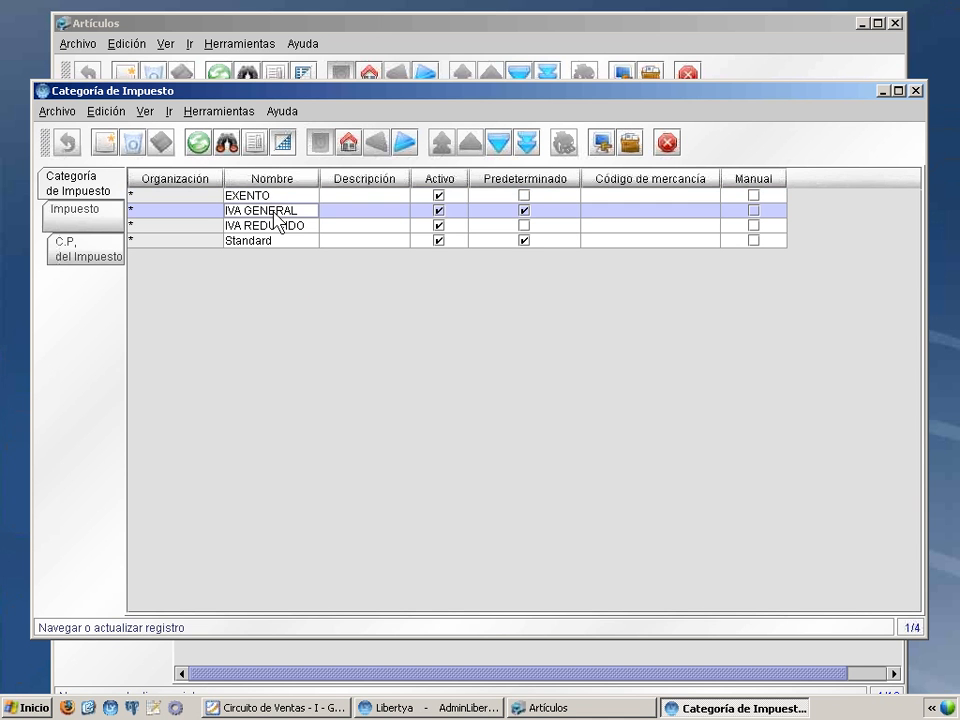
pyautogui.click(287, 227)
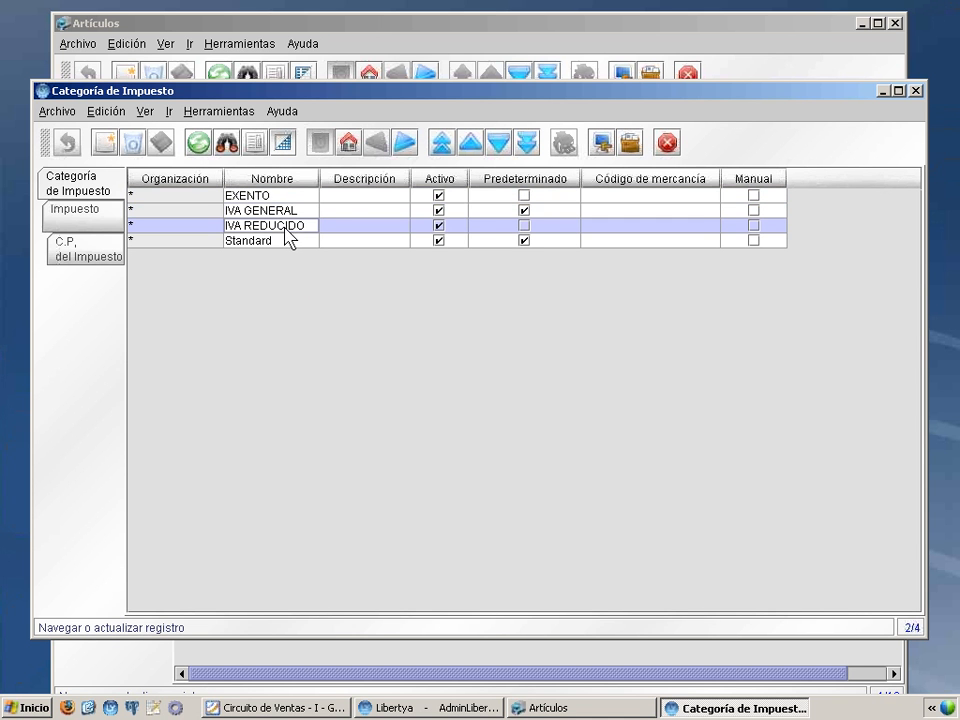
pyautogui.click(283, 143)
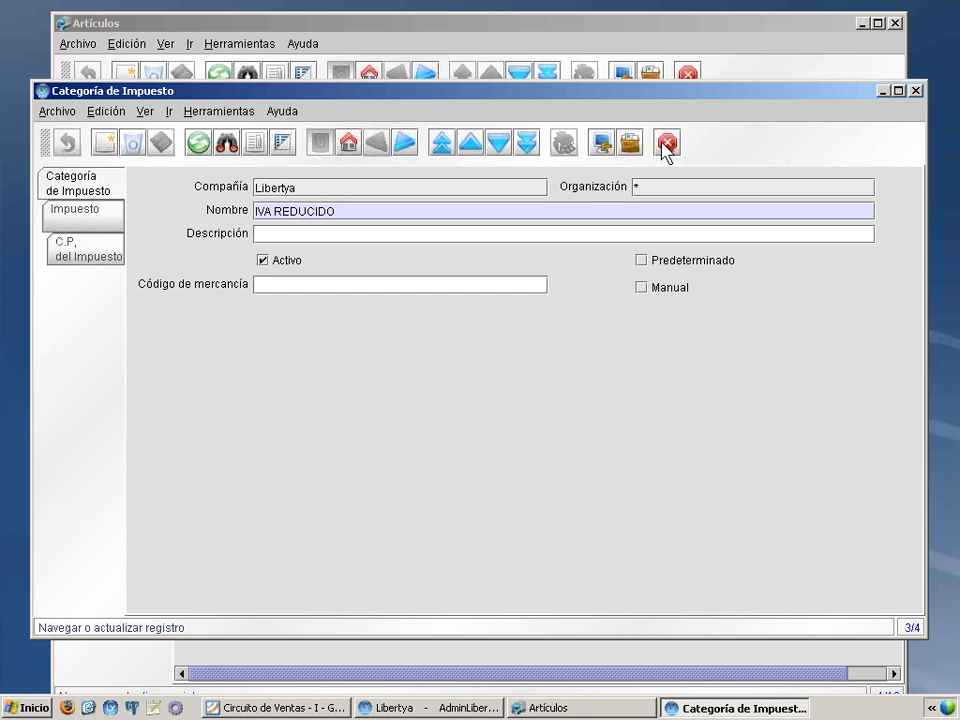
pyautogui.click(662, 145)
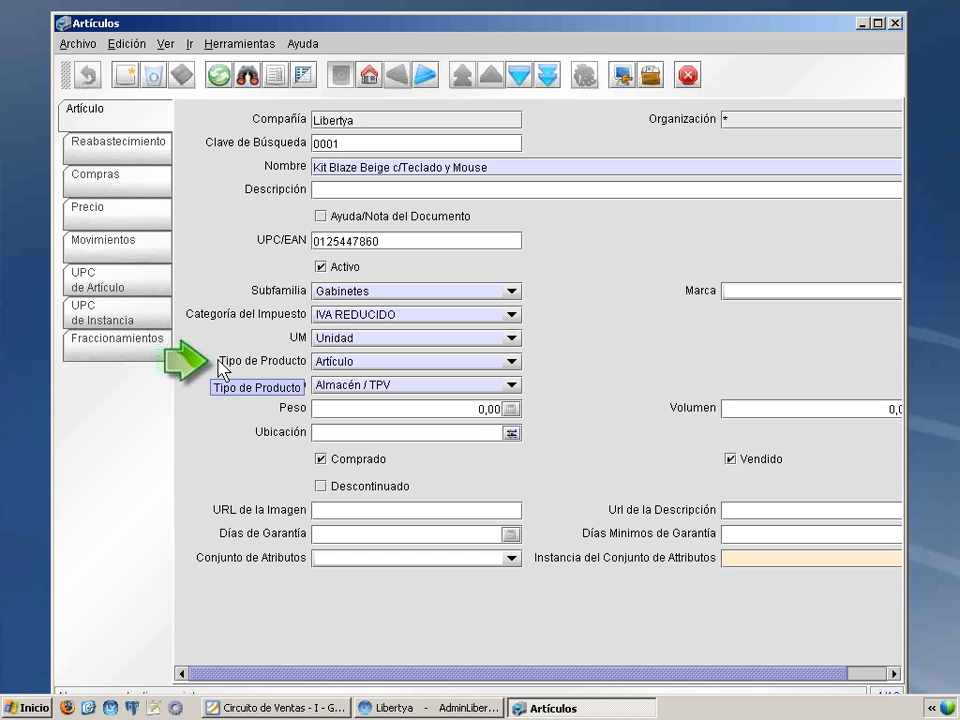
# Step: Inspect the article's available Tipo de Producto options and its price records, ending on the Ventas Inicial tariff version
pyautogui.click(339, 364)
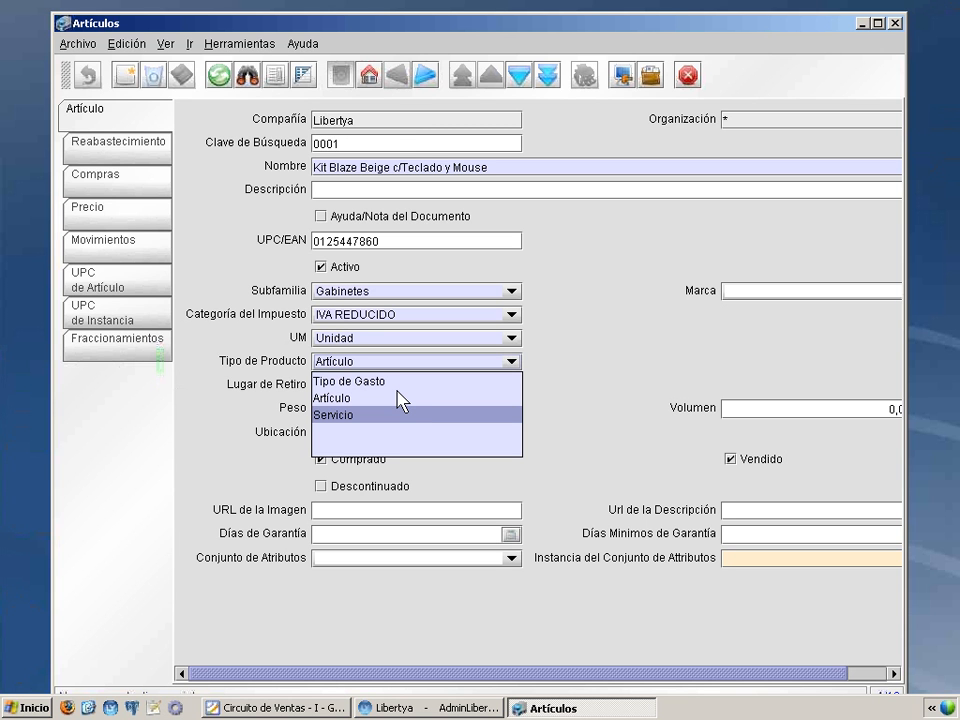
pyautogui.click(474, 366)
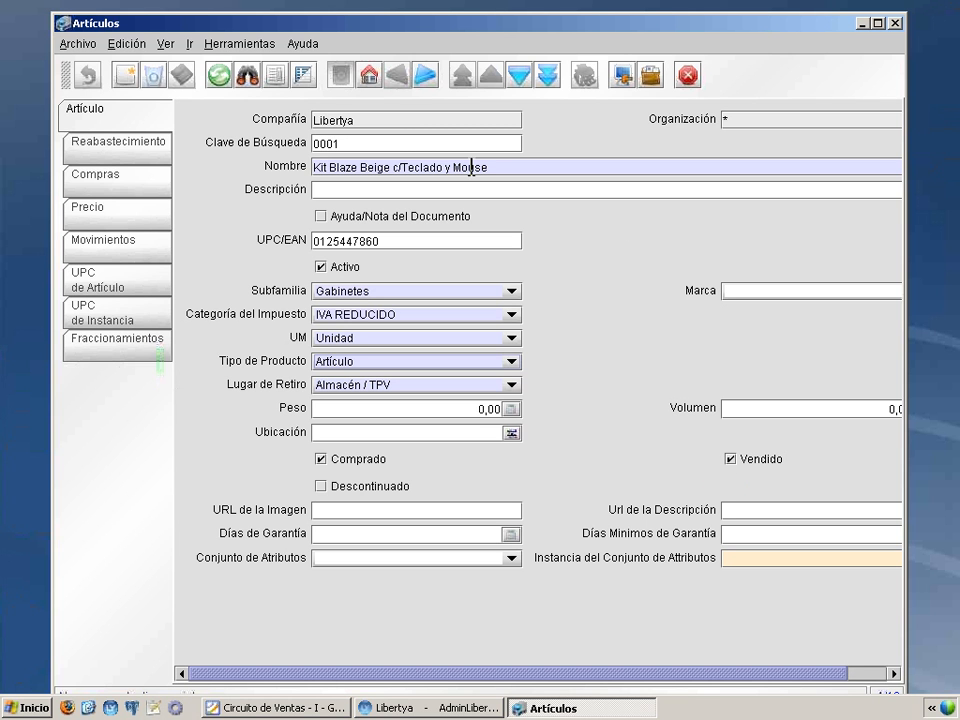
pyautogui.click(108, 218)
pyautogui.click(116, 218)
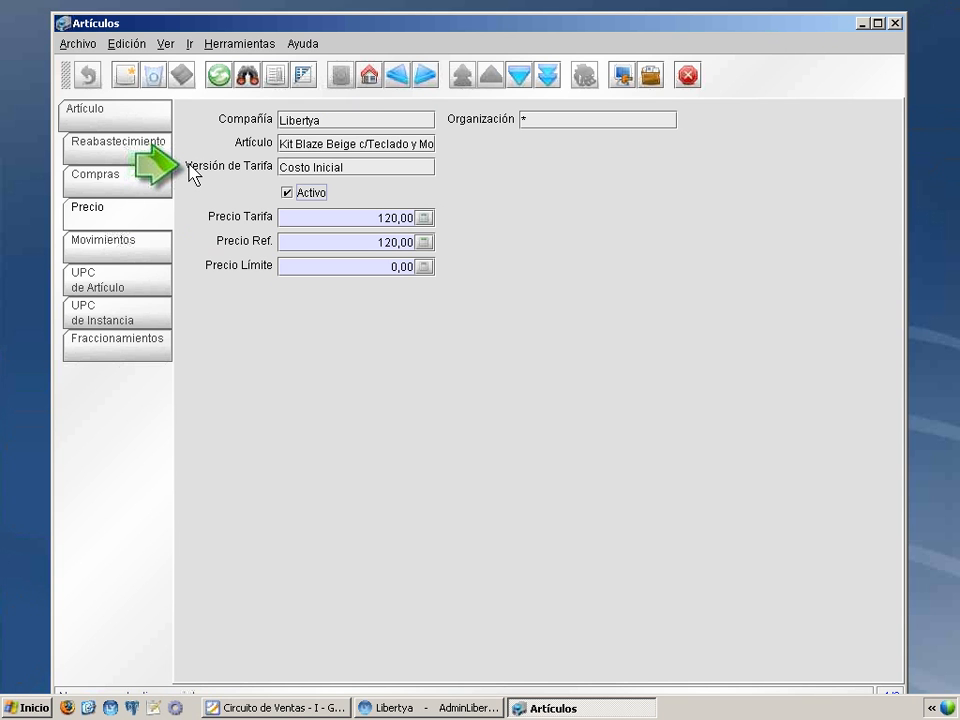
pyautogui.click(520, 77)
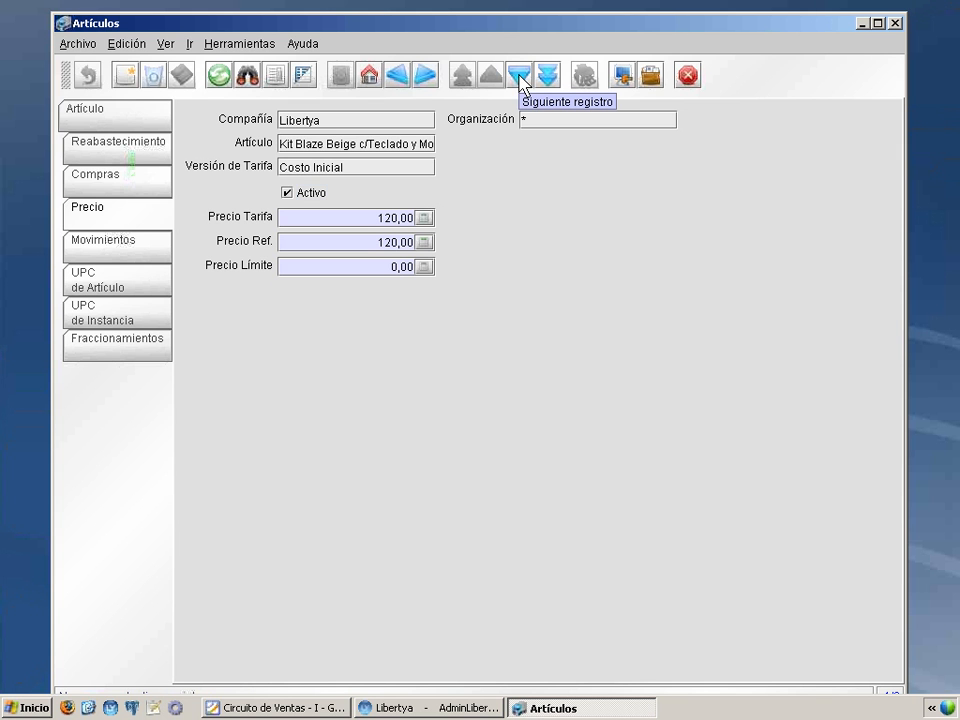
pyautogui.click(520, 77)
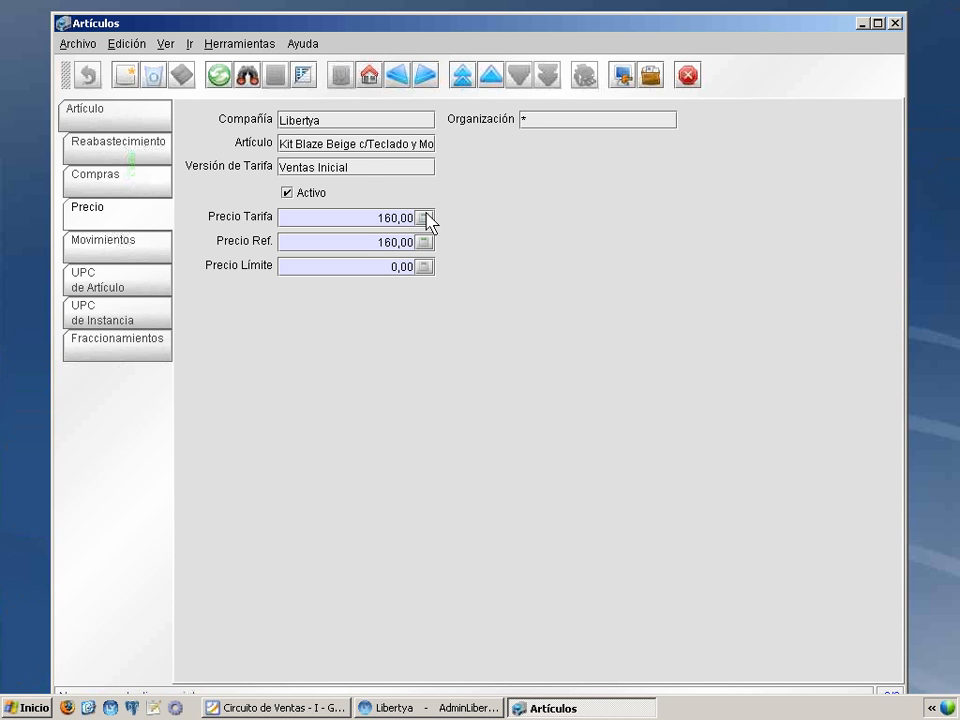
# Step: Open the tariff behind the Ventas Inicial version, review its settings, version and product prices, and close the Tarifas window
pyautogui.rightClick(362, 170)
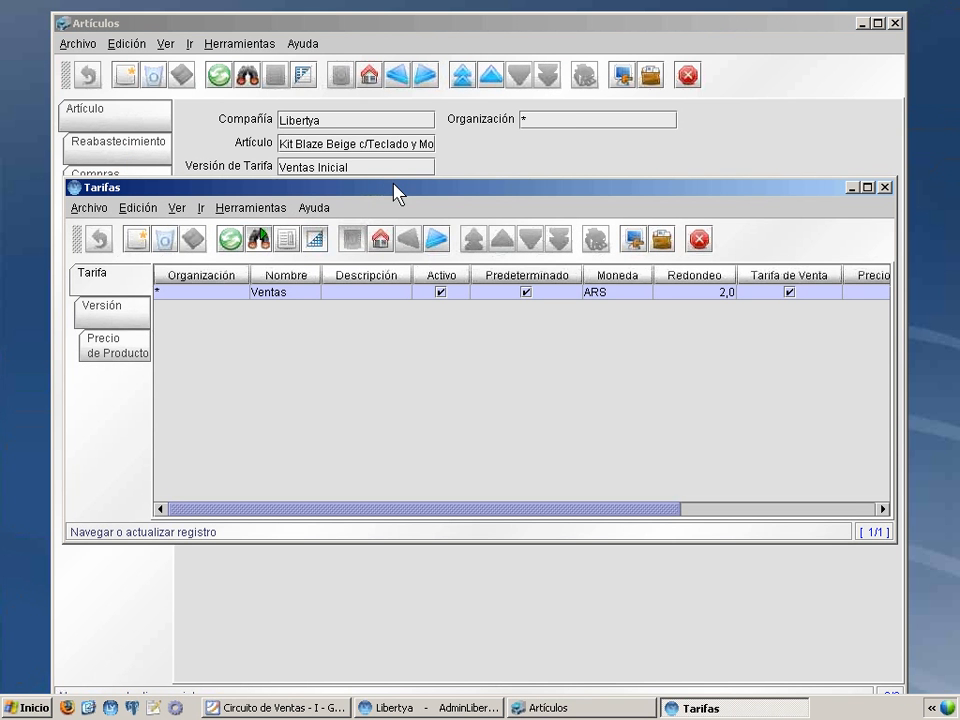
pyautogui.click(315, 240)
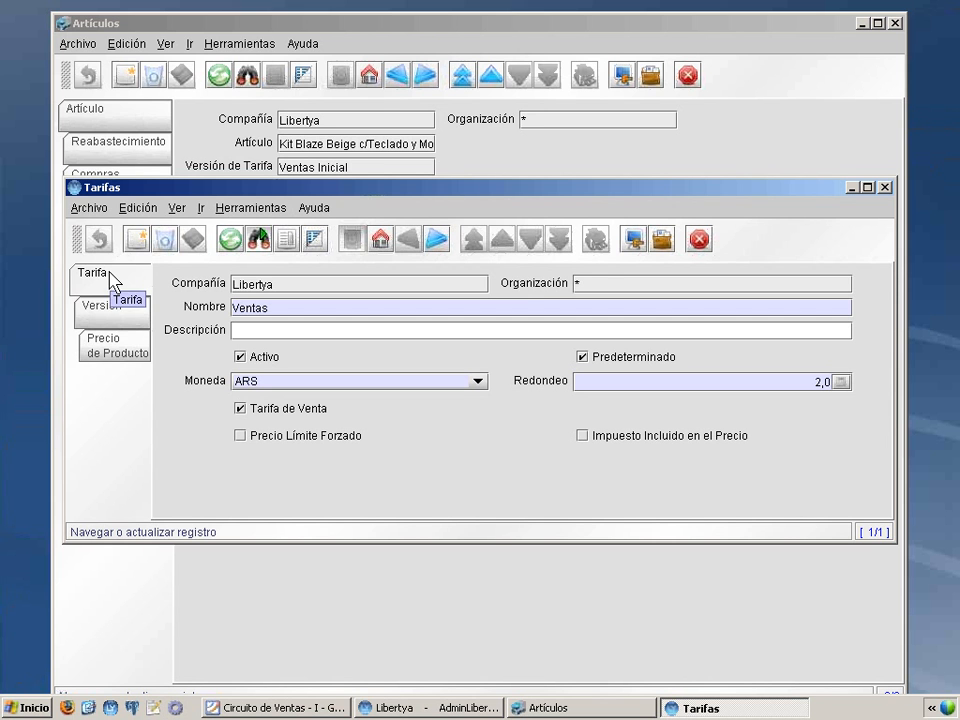
pyautogui.click(115, 316)
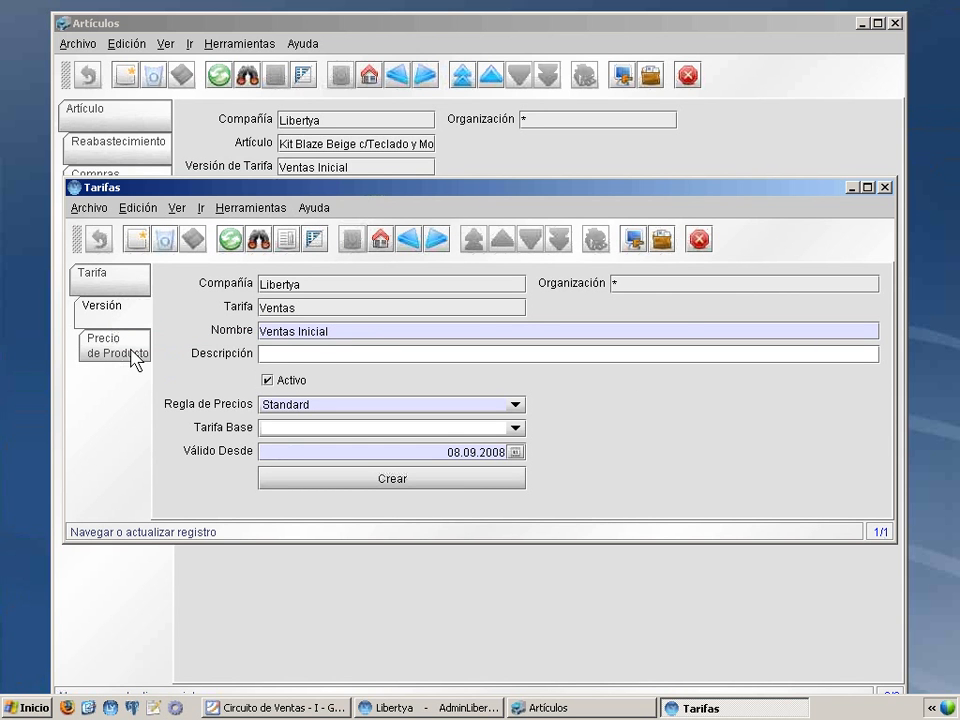
pyautogui.click(136, 358)
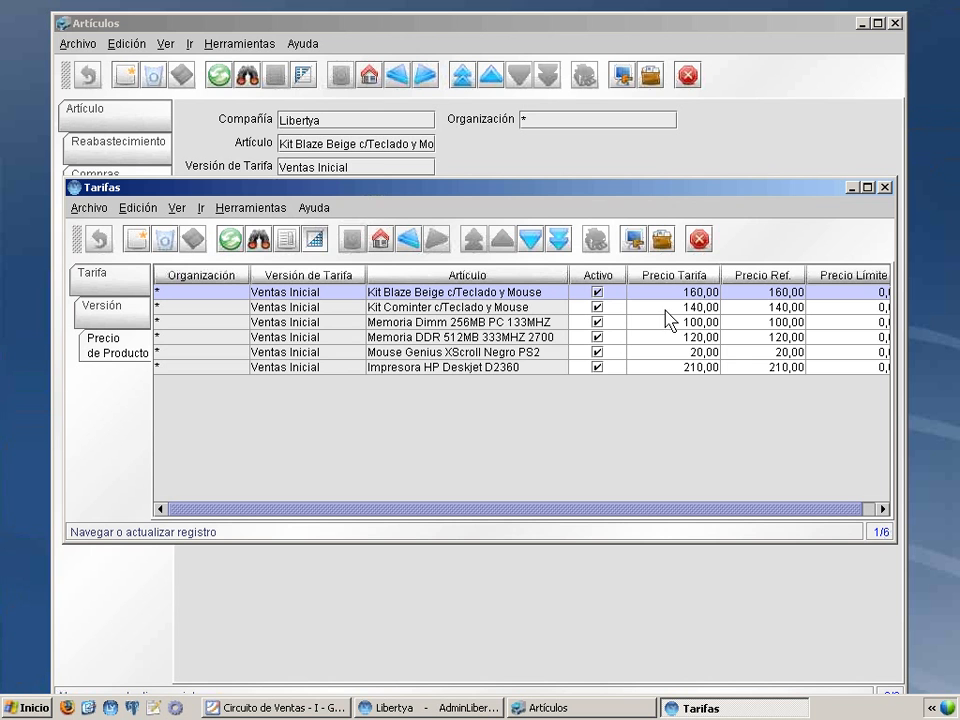
pyautogui.click(126, 288)
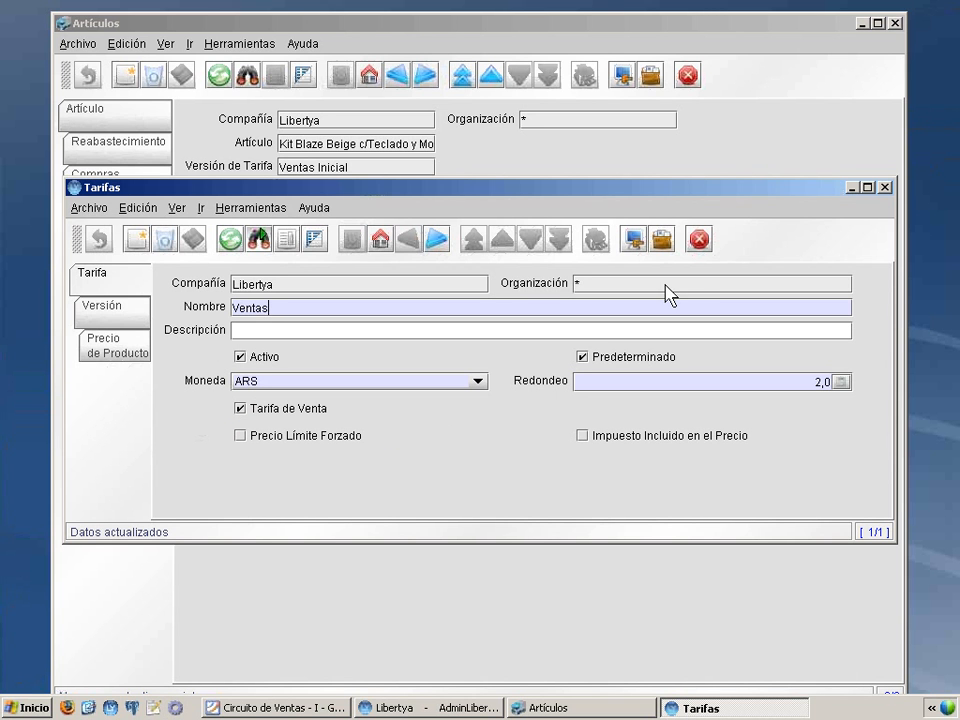
pyautogui.click(884, 187)
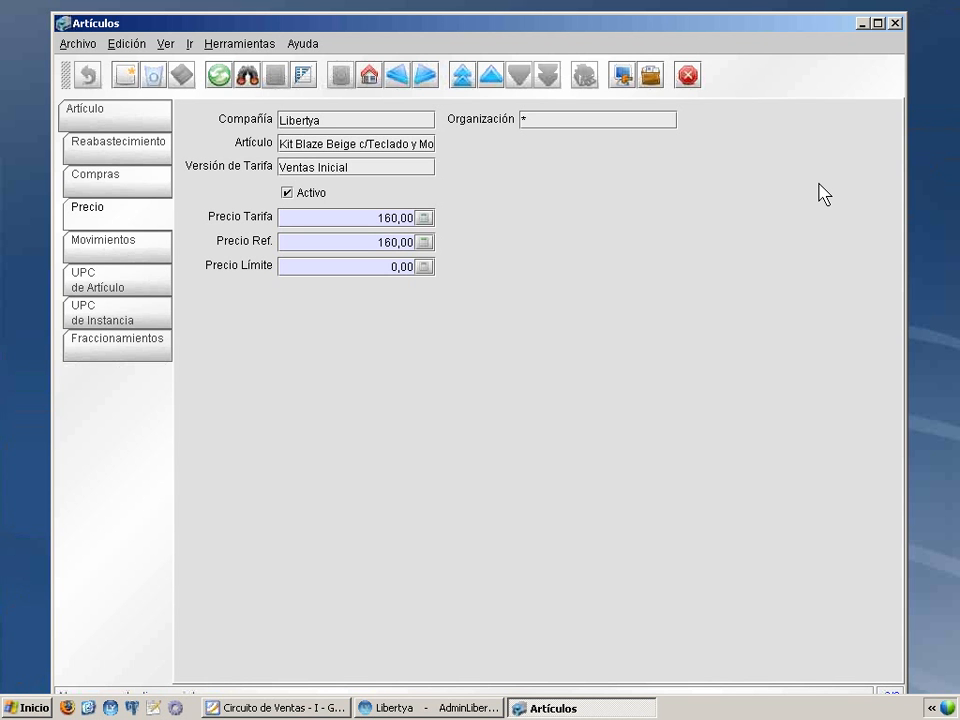
# Step: Close the Artículos window, open Entidades Comerciales, and show the first entity's customer details in a maximized window
pyautogui.click(895, 23)
pyautogui.click(471, 707)
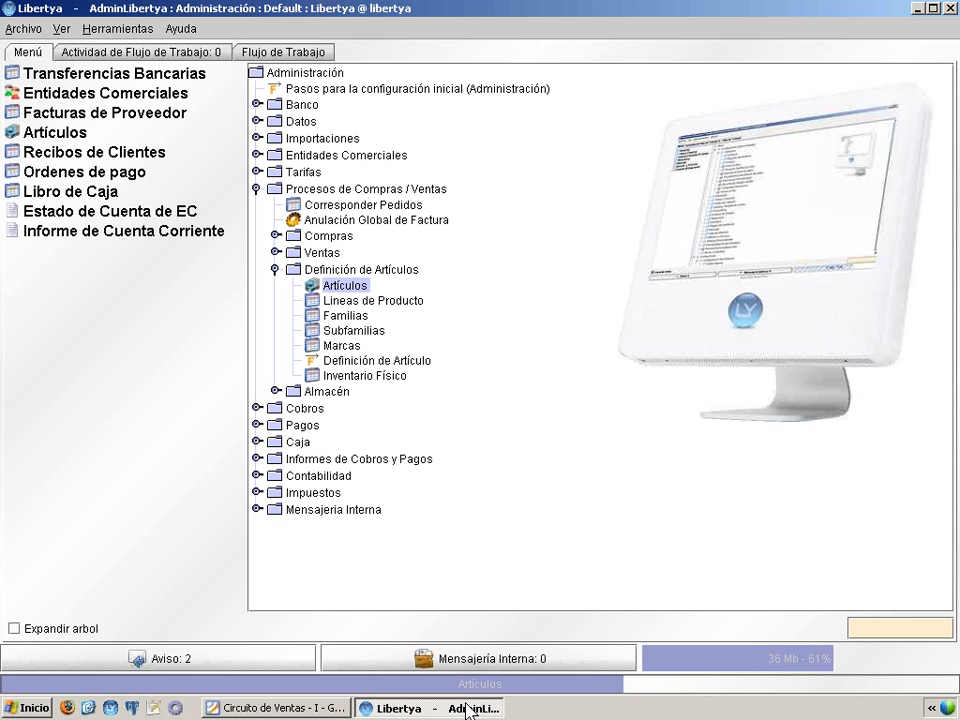
pyautogui.click(140, 101)
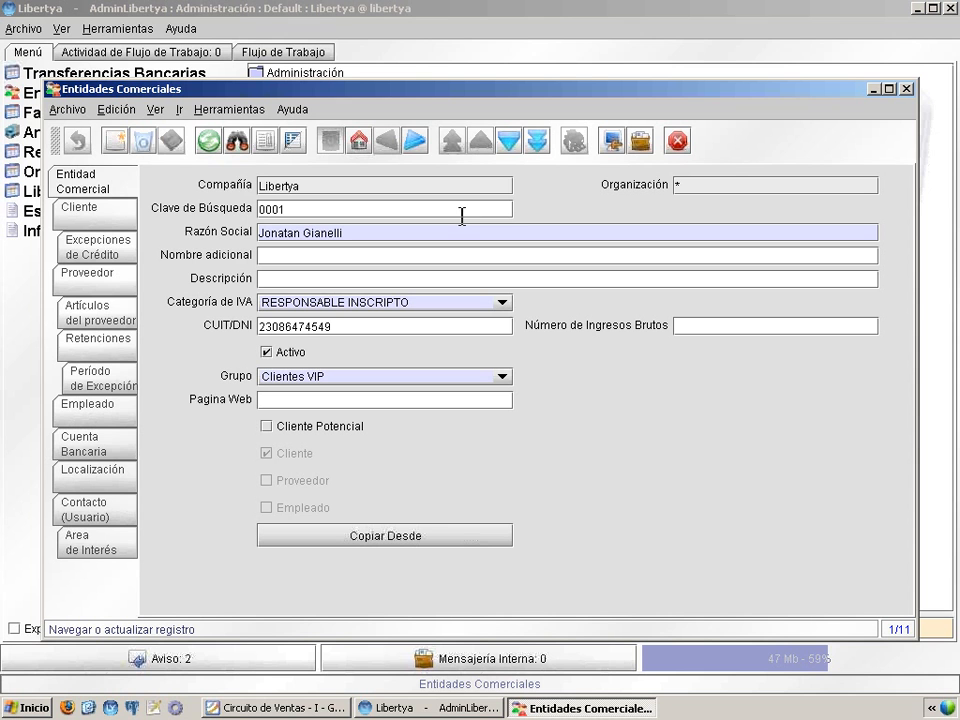
pyautogui.click(89, 219)
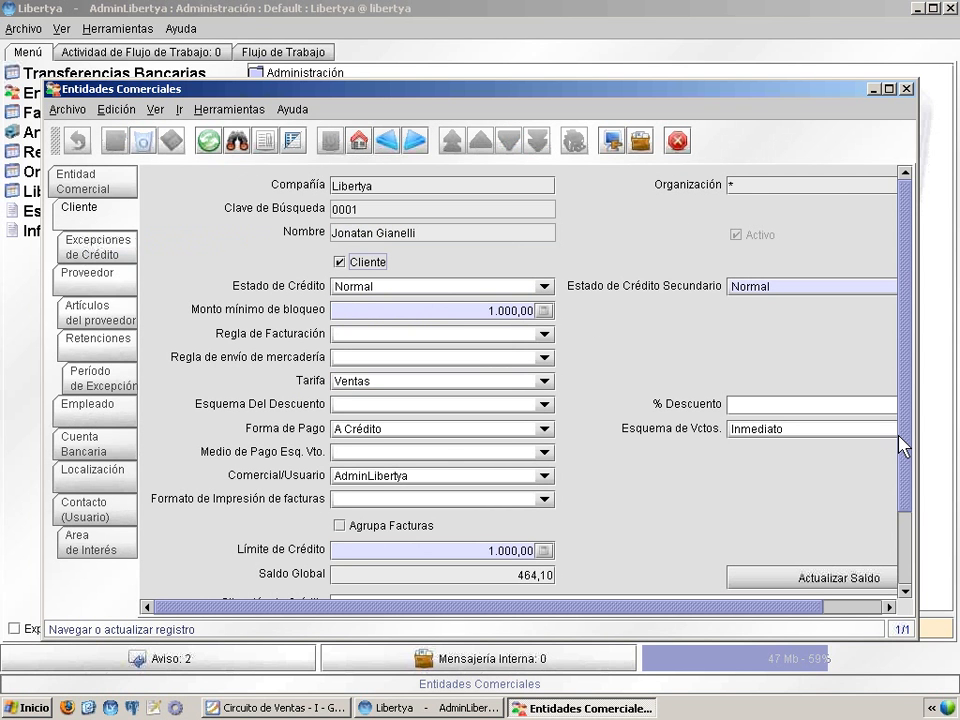
pyautogui.click(888, 89)
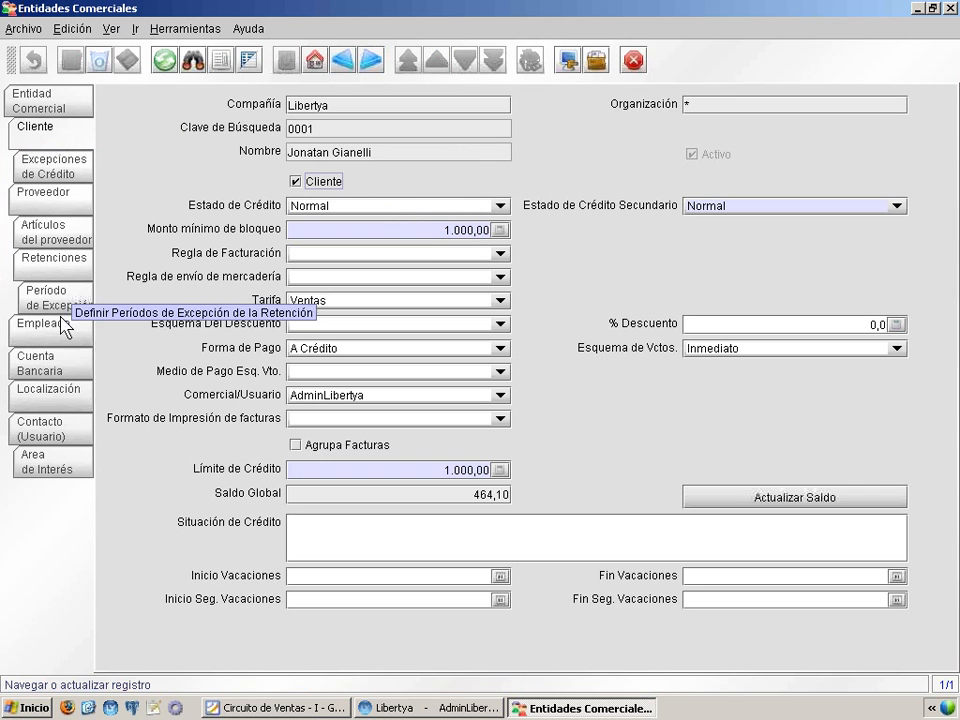
# Step: Review the business entity's location, contact and main data, and close the Entidades Comerciales window
pyautogui.click(42, 402)
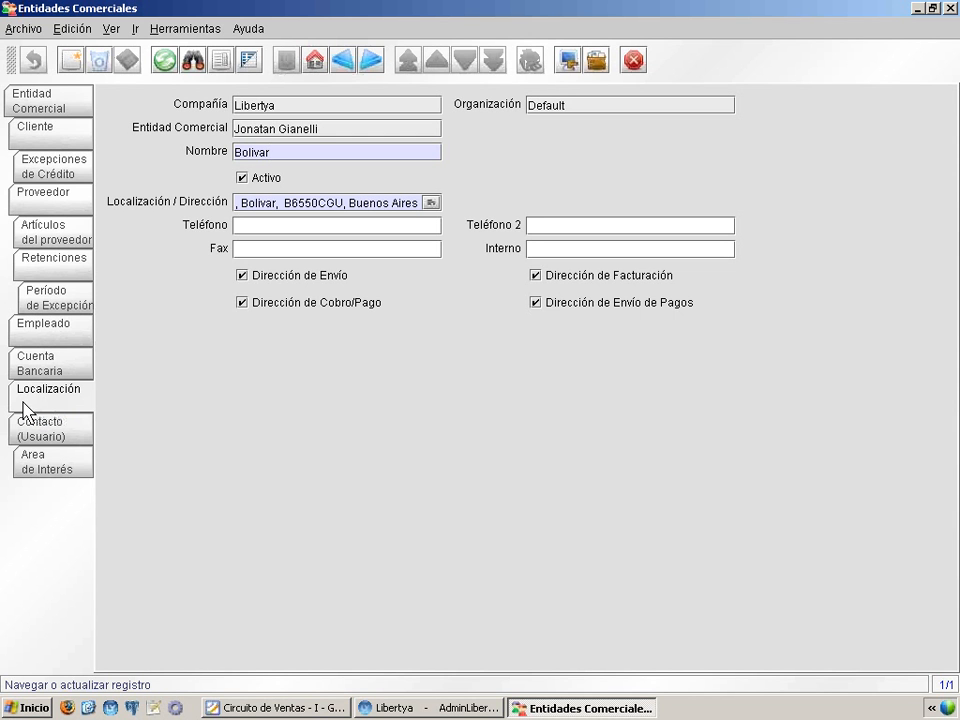
pyautogui.click(56, 430)
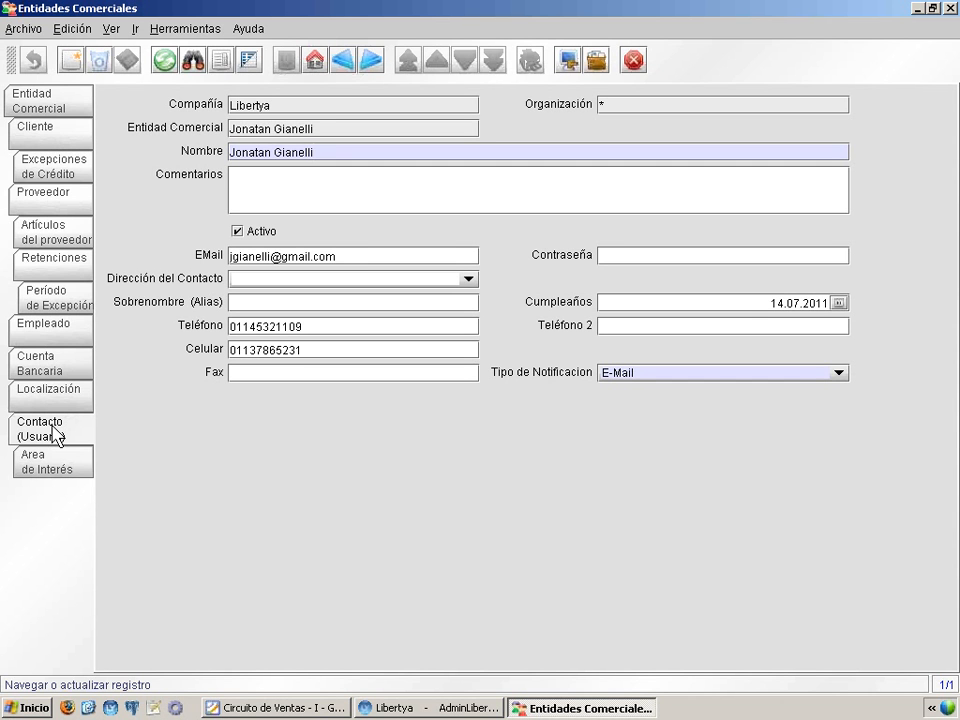
pyautogui.click(60, 97)
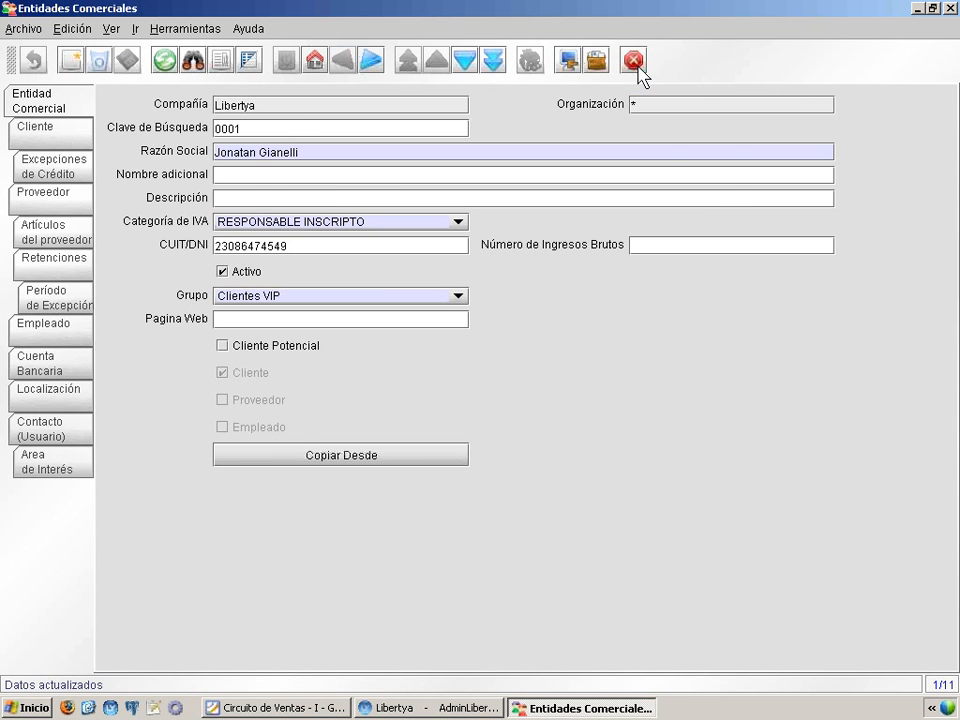
pyautogui.click(636, 66)
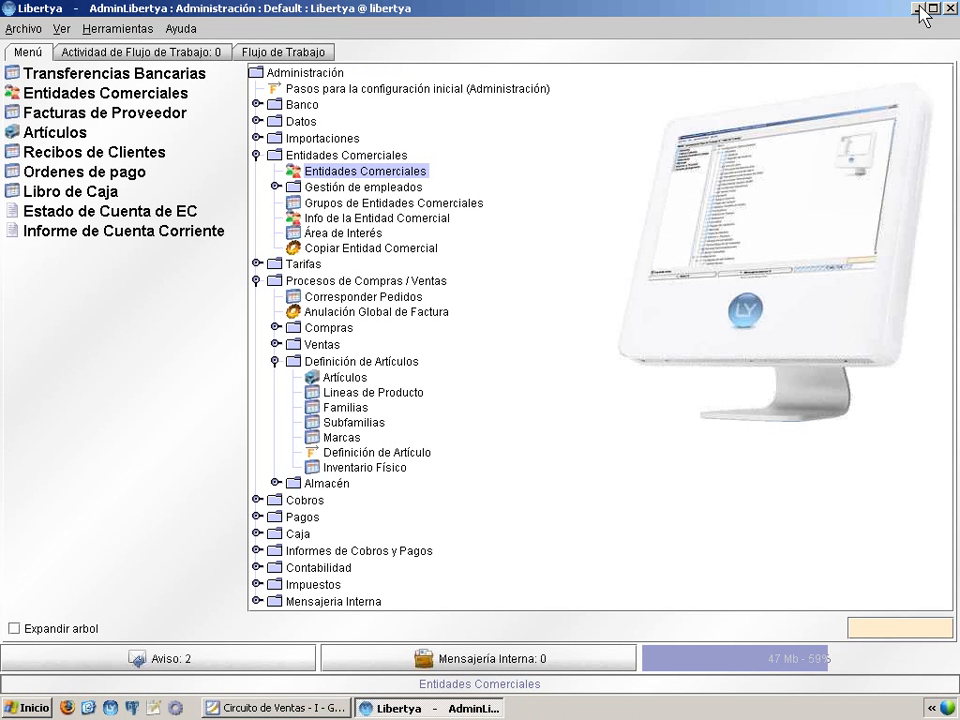
# Step: Switch to the Foxit Reader presentation, read ahead to the first instructions for defining a customer, and minimize it
pyautogui.click(314, 709)
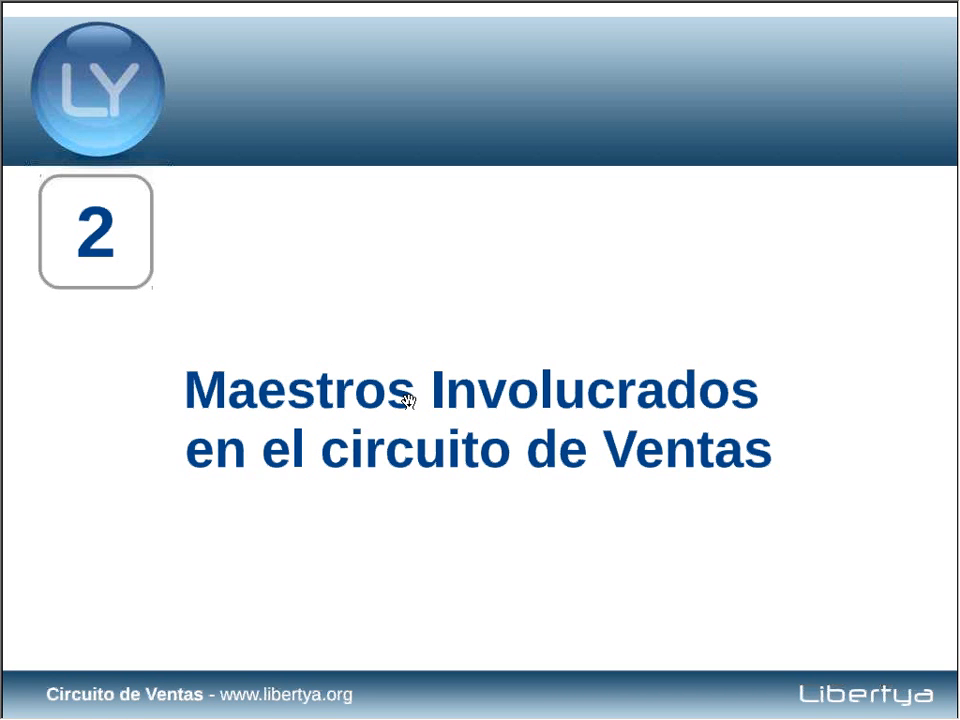
pyautogui.click(408, 400)
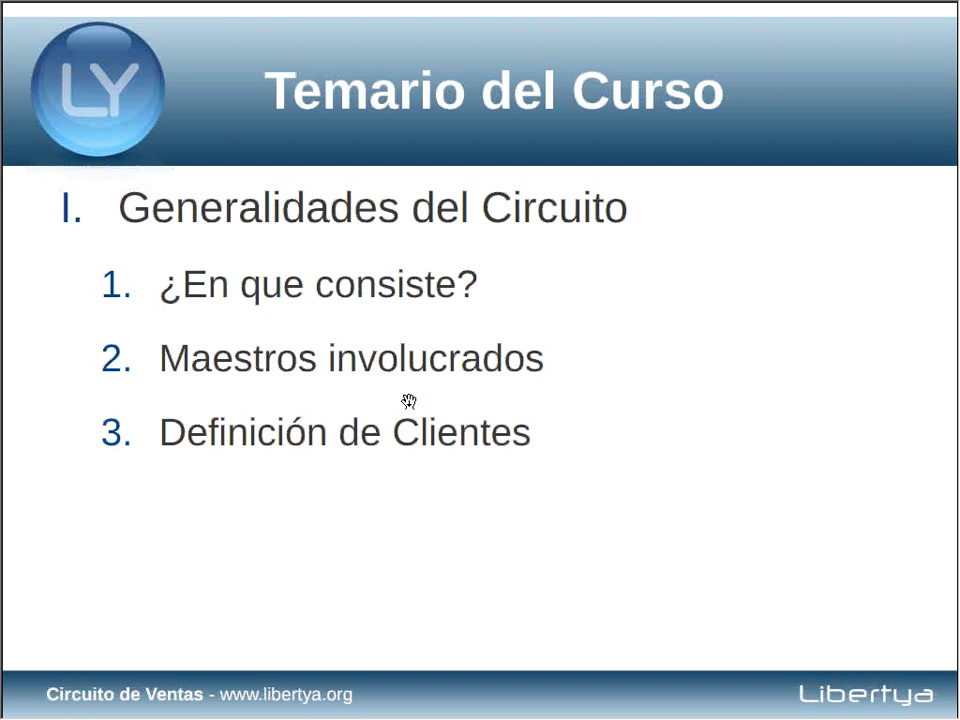
pyautogui.click(784, 545)
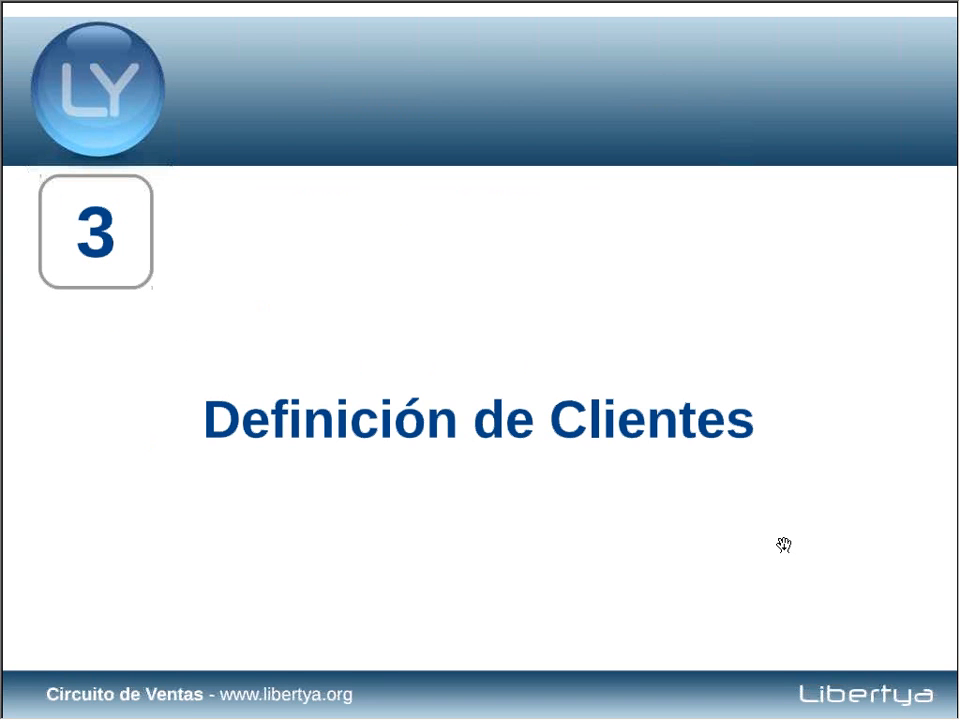
pyautogui.click(784, 545)
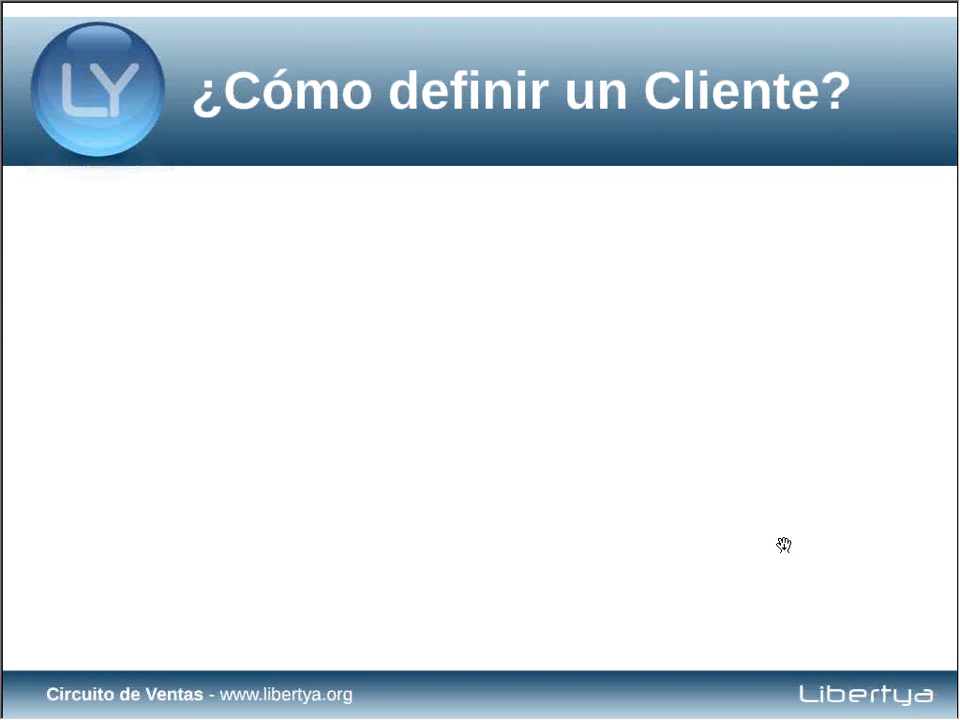
pyautogui.click(647, 526)
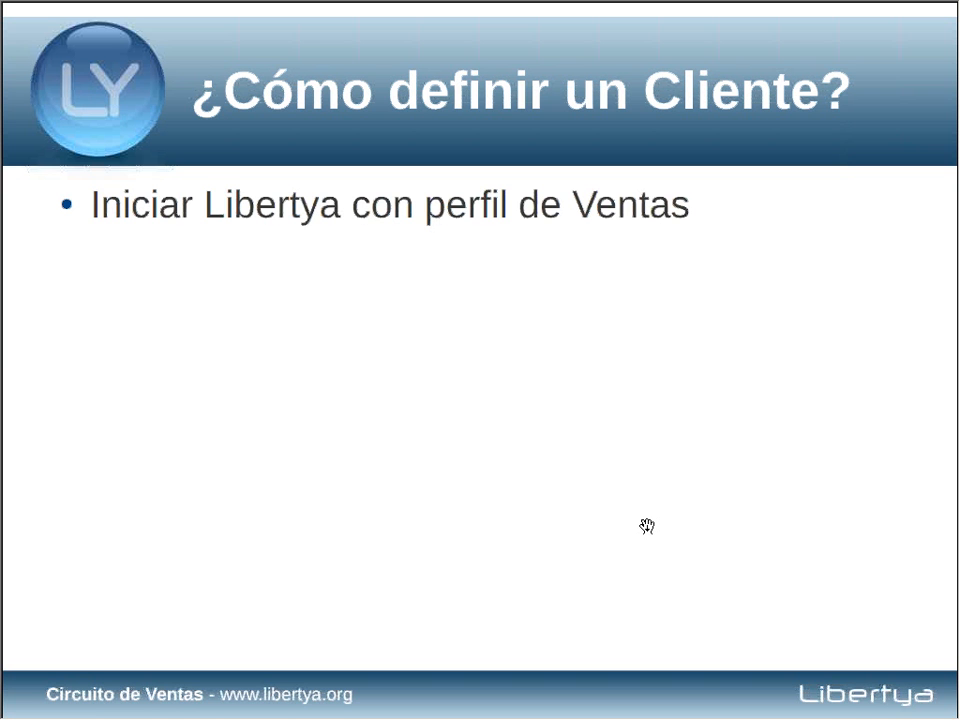
pyautogui.click(647, 526)
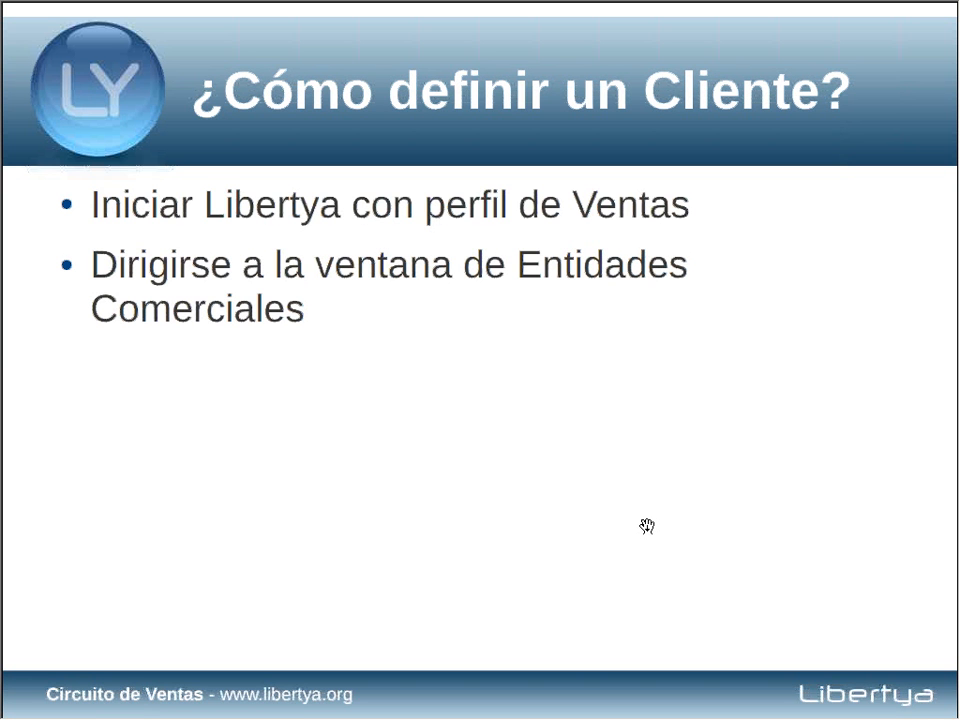
pyautogui.hotkey('alt', 'space')
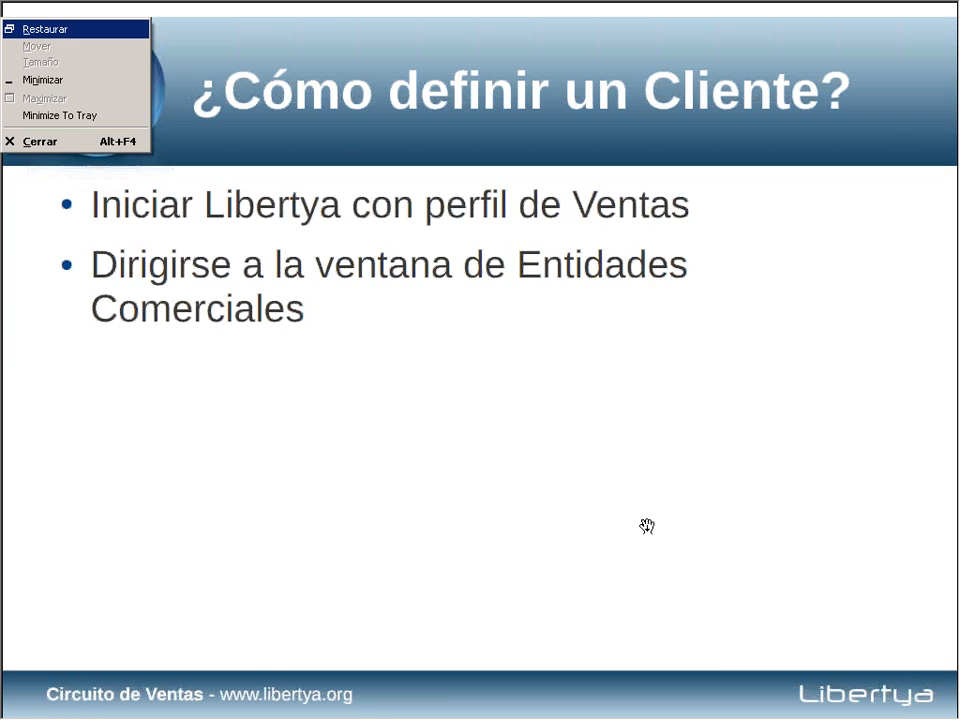
pyautogui.press('n')
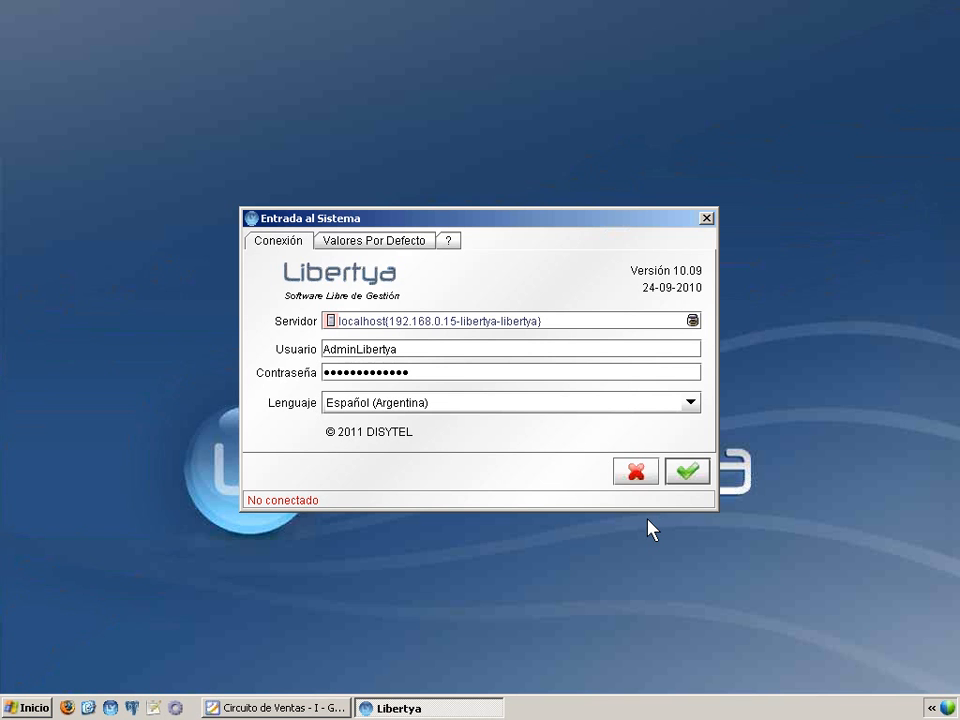
# Step: Log in to Libertya with the Ventas profile for the Libertya company and Default organization
pyautogui.click(689, 474)
pyautogui.click(452, 278)
pyautogui.click(416, 364)
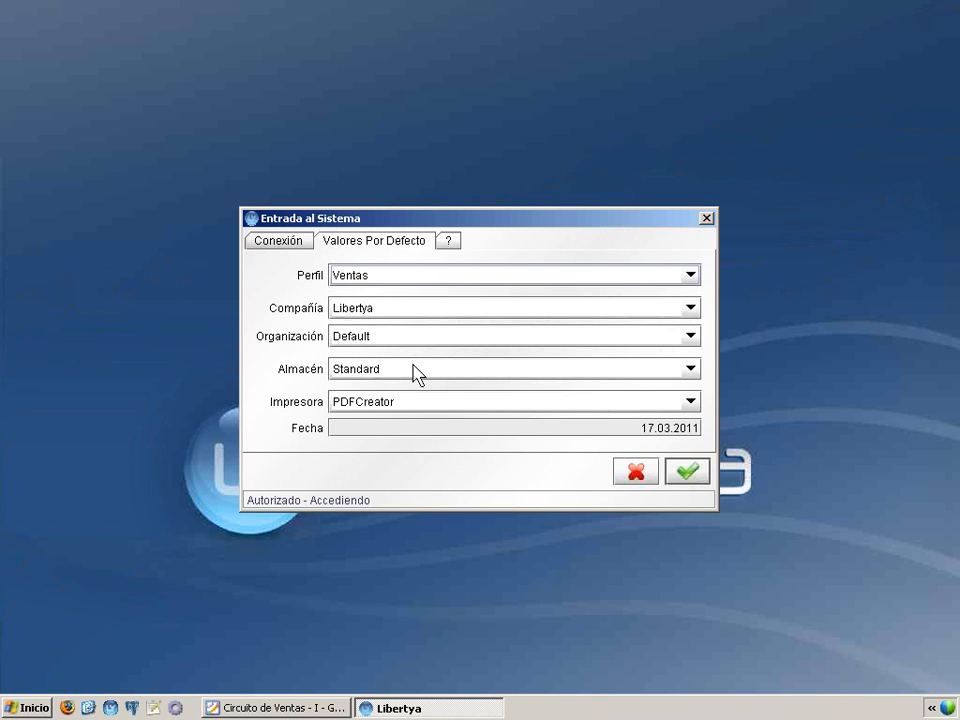
pyautogui.click(682, 471)
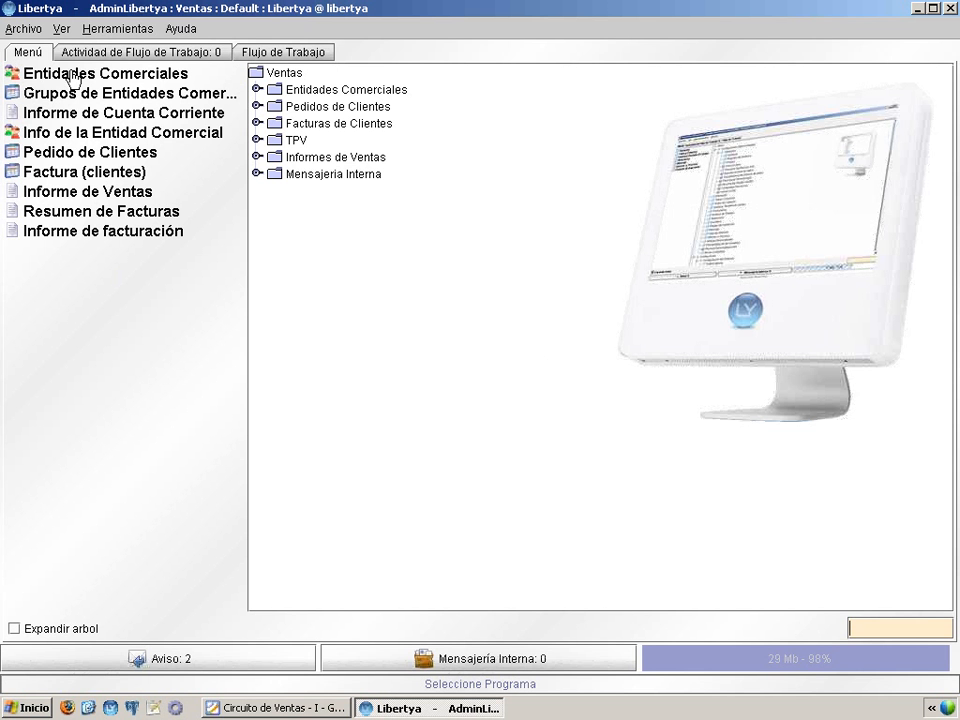
# Step: Open Entidades Comerciales, minimize the main Libertya window, and maximize the Entidades Comerciales window
pyautogui.click(73, 76)
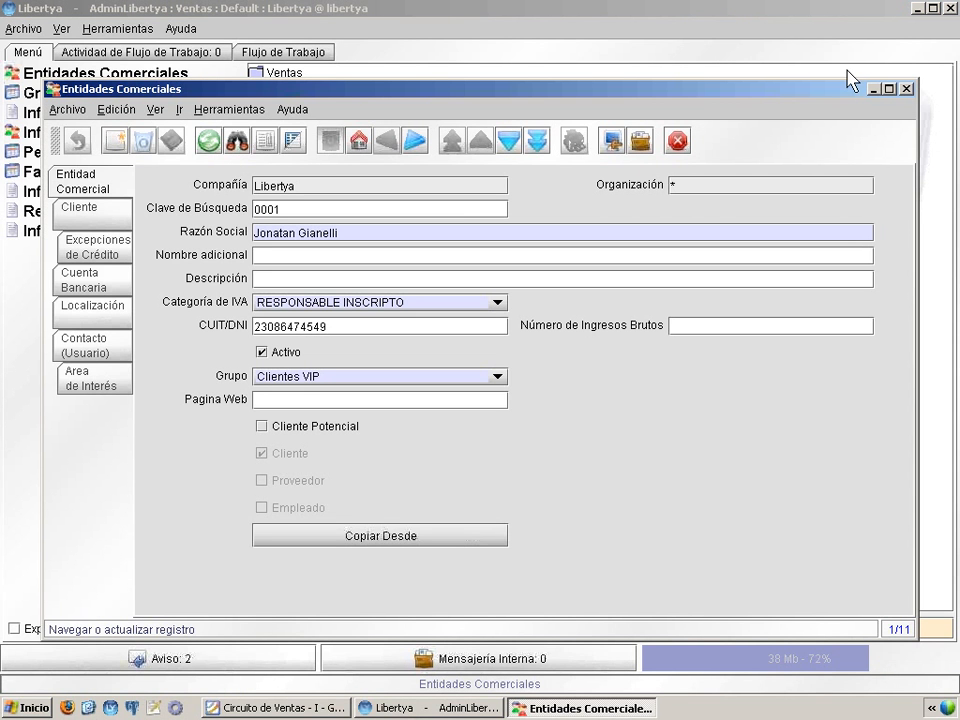
pyautogui.click(918, 8)
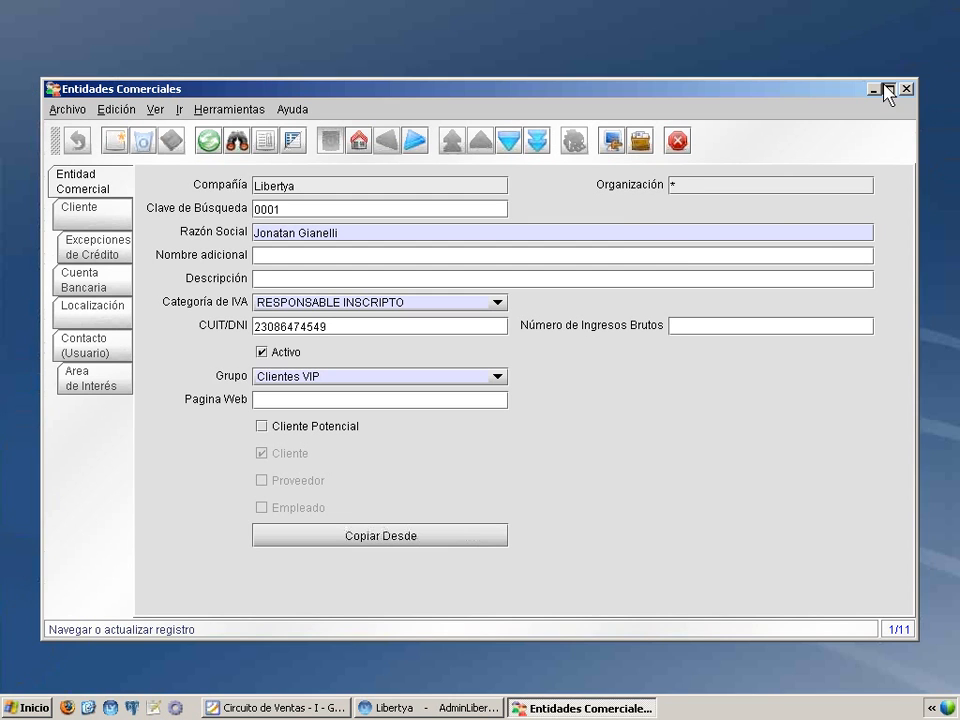
pyautogui.click(887, 89)
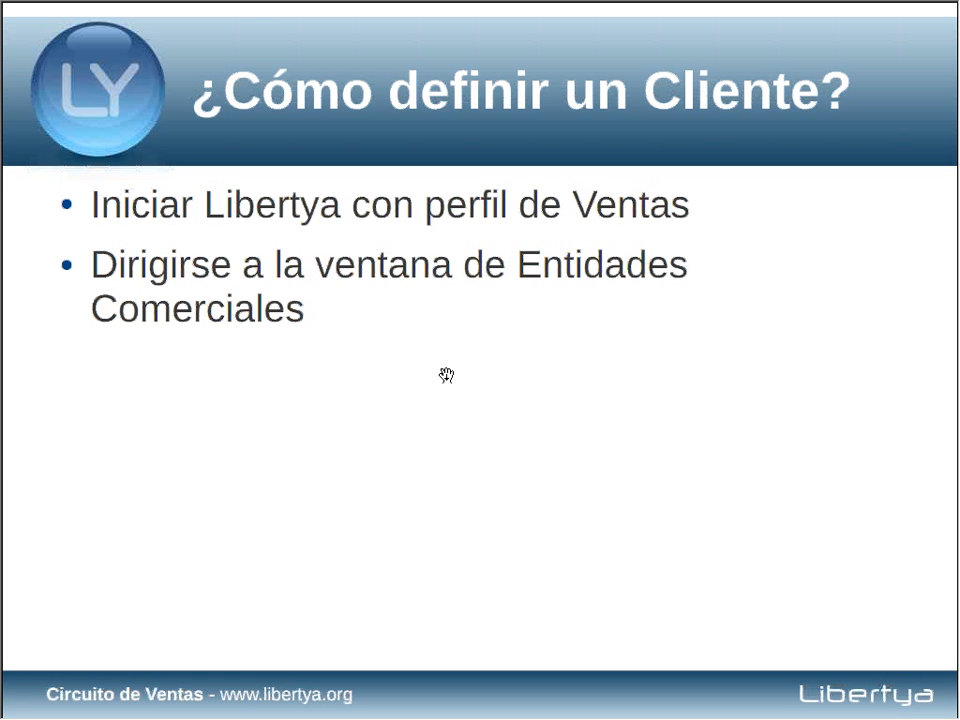
# Step: Read the presentation's instructions for the Entidad Comercial data, and minimize the presentation
pyautogui.click(446, 375)
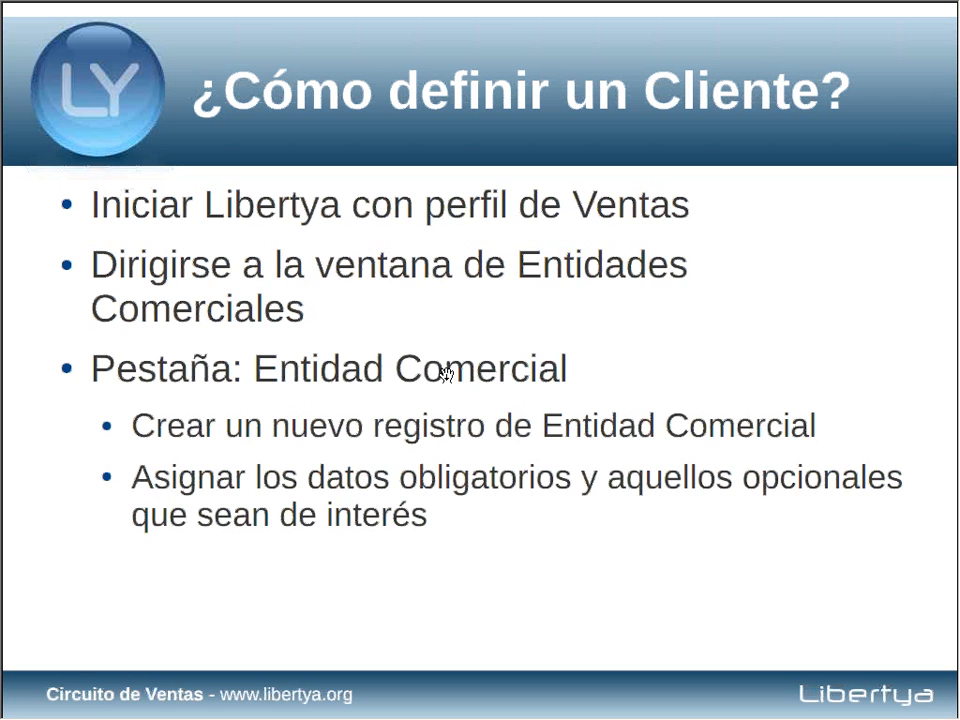
pyautogui.hotkey('alt', 'space')
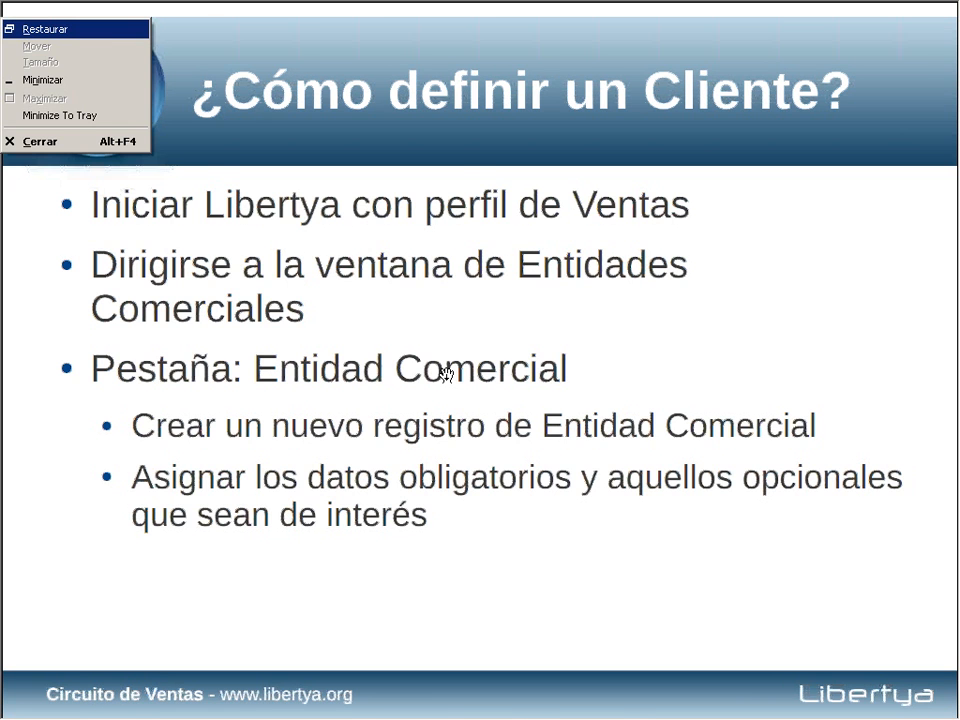
pyautogui.press('n')
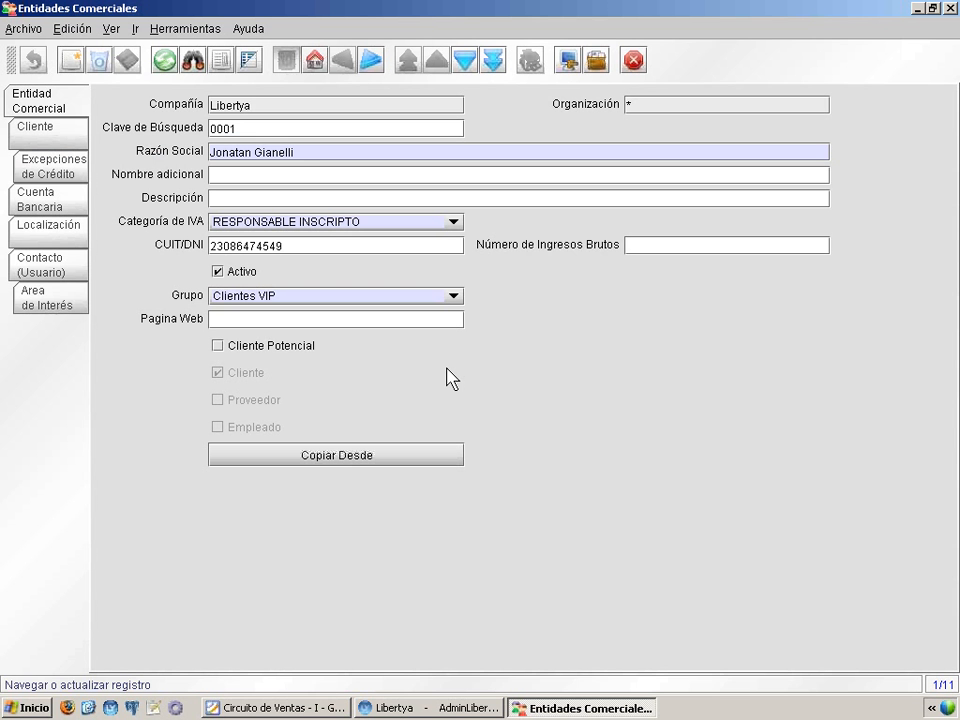
# Step: Create a new business entity record with Clave de Búsqueda 0008 and Razón Social Hard Solutions S.A
pyautogui.click(66, 62)
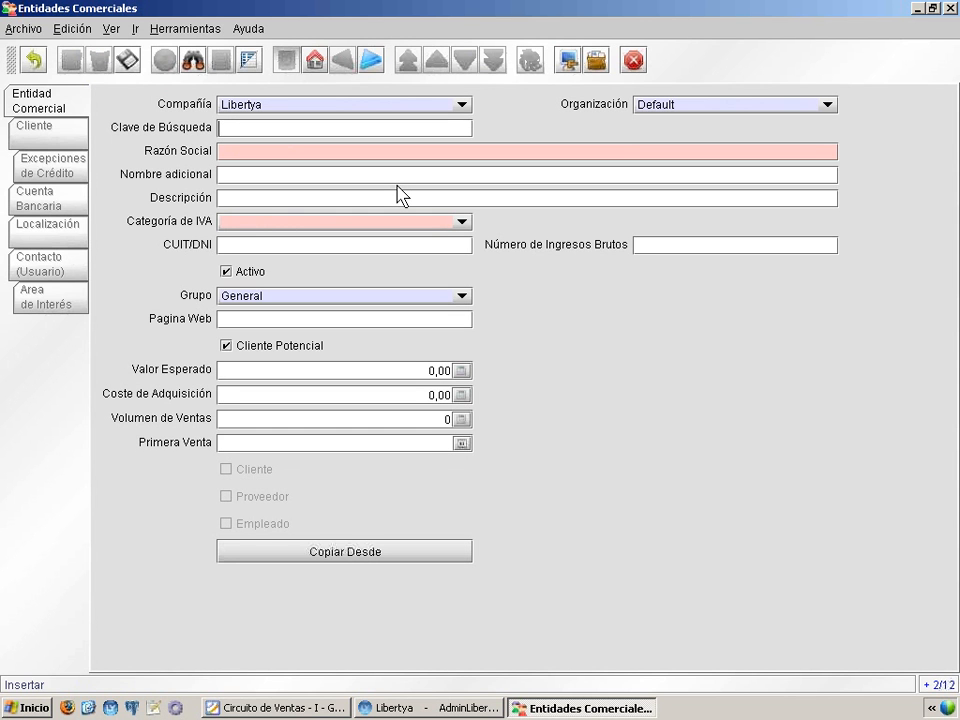
pyautogui.write('0008')
pyautogui.press('Tab')
pyautogui.write('hard')
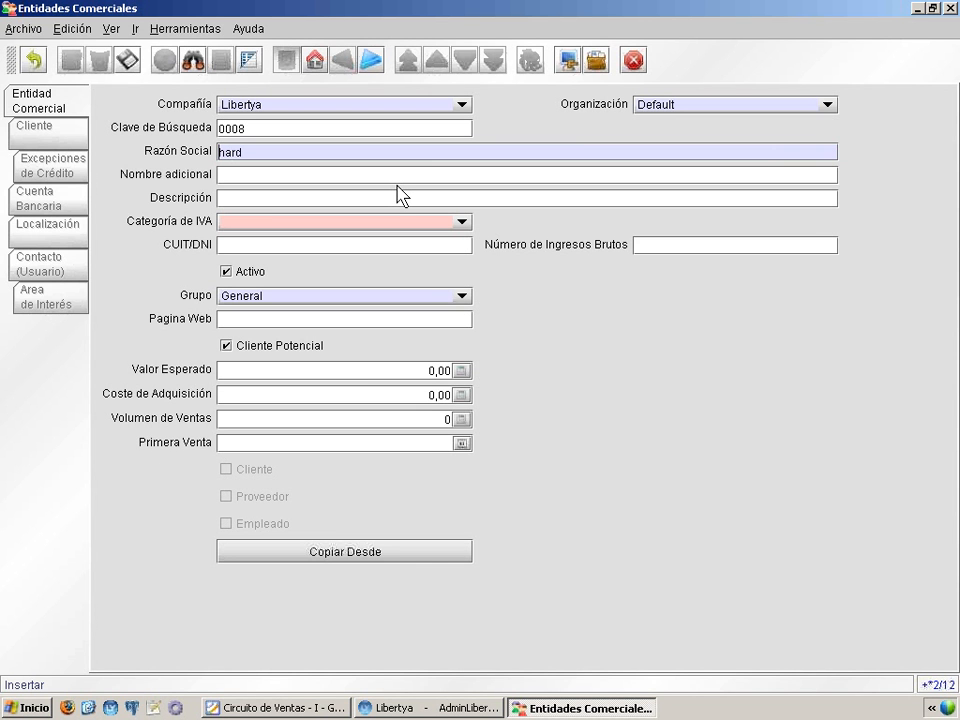
pyautogui.press('Delete')
pyautogui.write('Hard Solutions S')
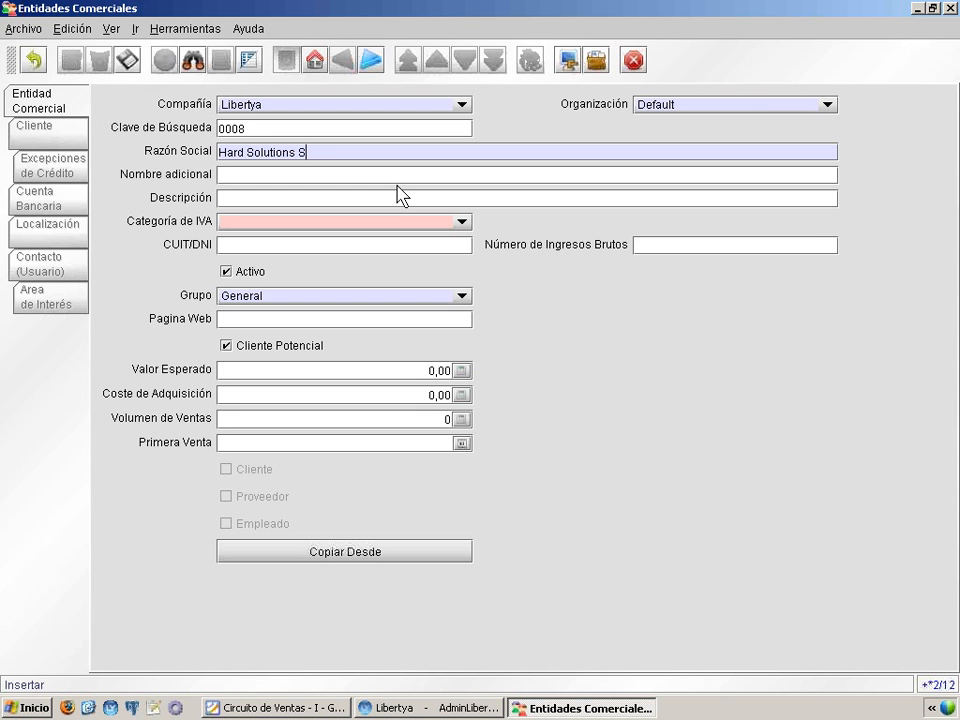
pyautogui.write('.A.')
# Step: Set the entity's Categoría de IVA to RESPONSABLE INSCRIPTO and fill in its CUIT number
pyautogui.click(236, 221)
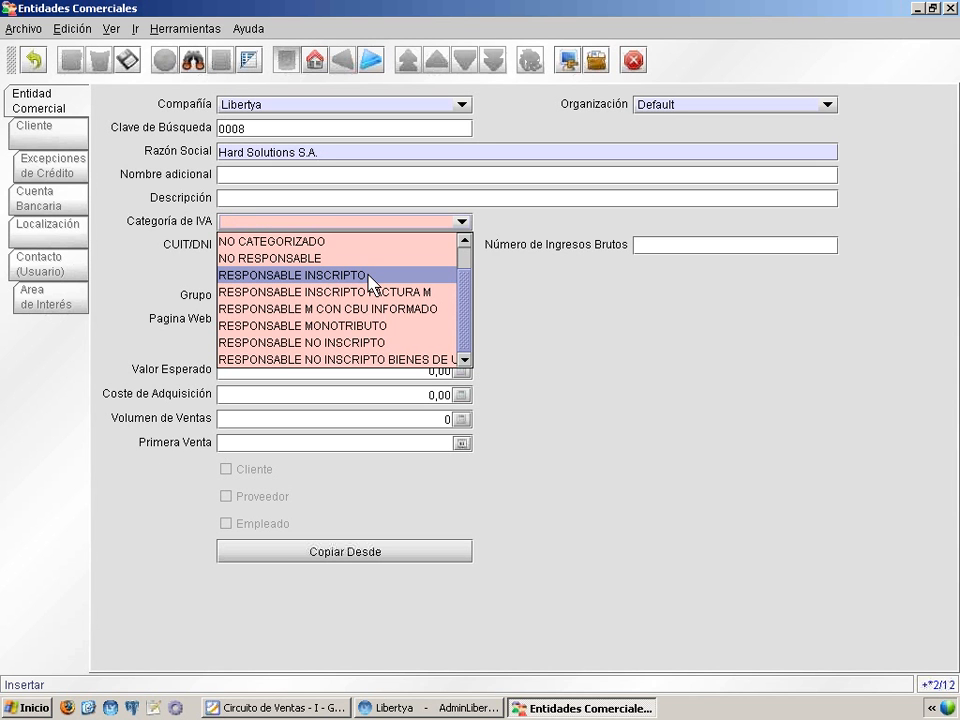
pyautogui.click(369, 275)
pyautogui.click(272, 243)
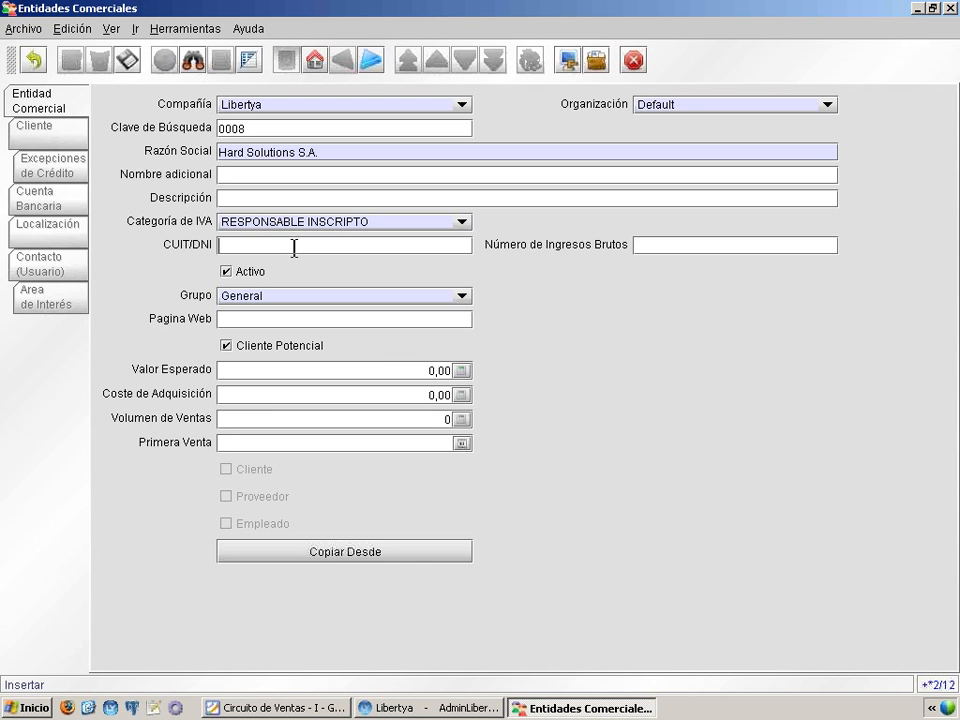
# Step: Try to save the new entity, and complete its CUIT number with the missing last digit
pyautogui.click(126, 60)
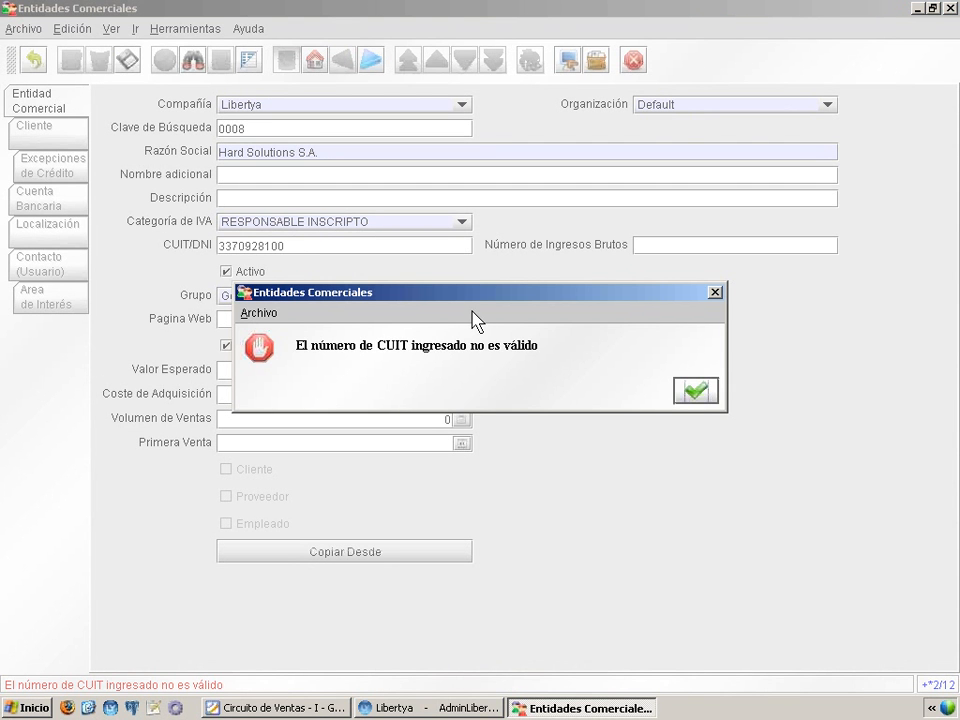
pyautogui.click(696, 392)
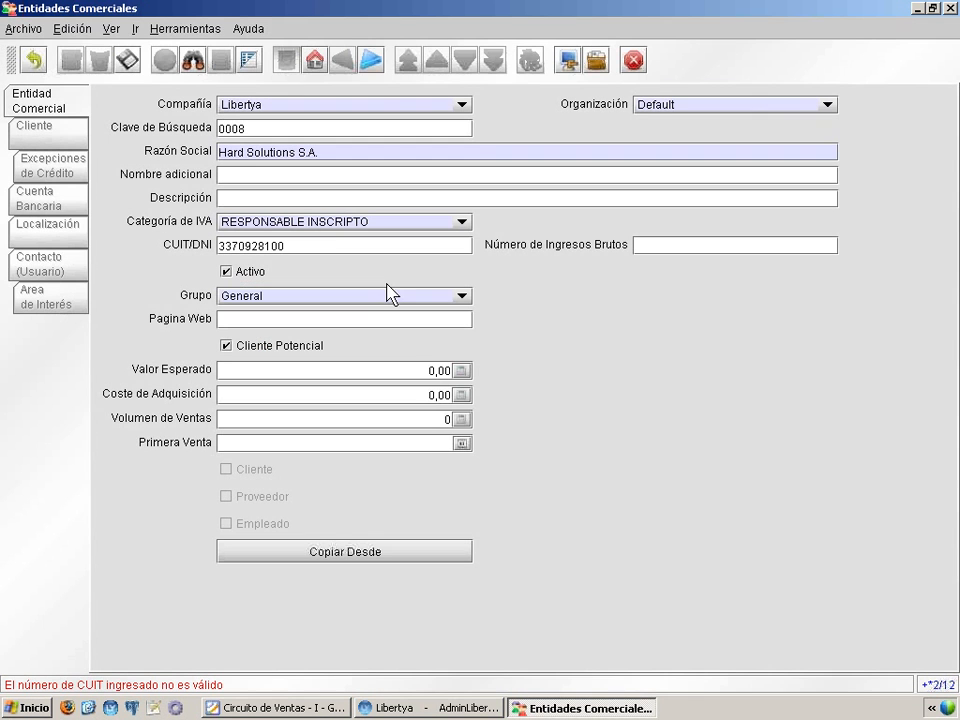
pyautogui.click(355, 250)
pyautogui.write('9')
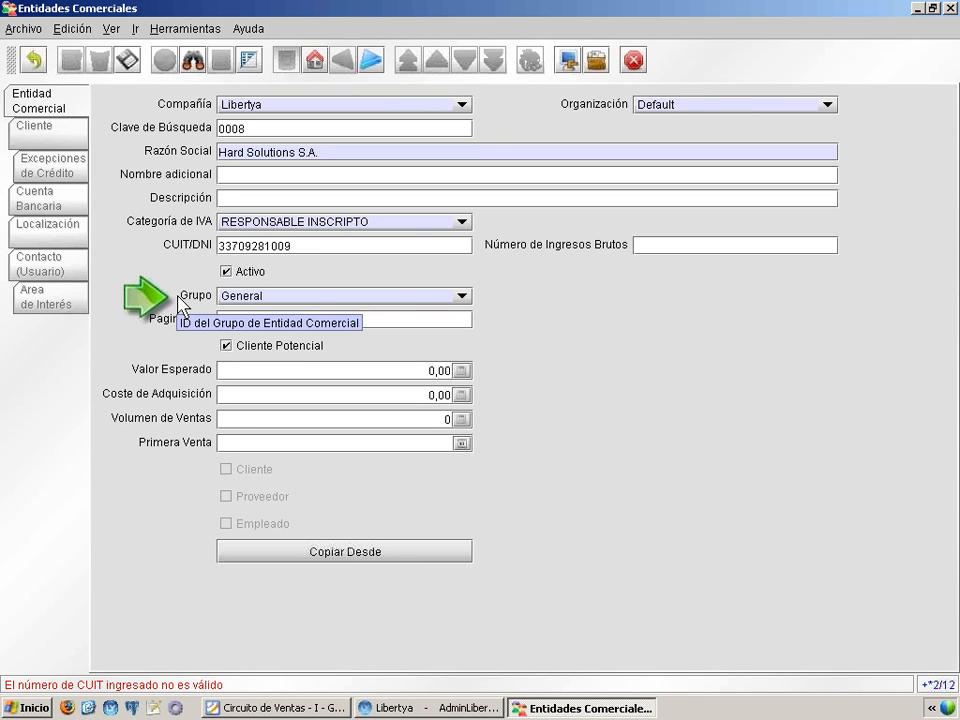
# Step: Assign the entity to the Clientes VIP group, turn off Cliente Potencial, and save the record
pyautogui.click(256, 297)
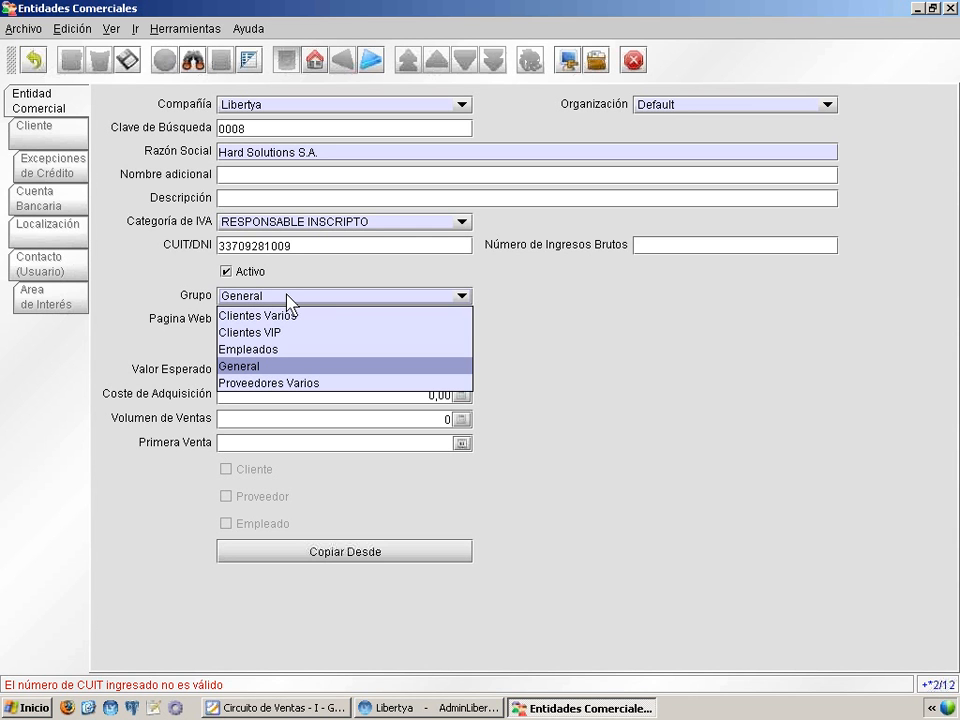
pyautogui.click(350, 333)
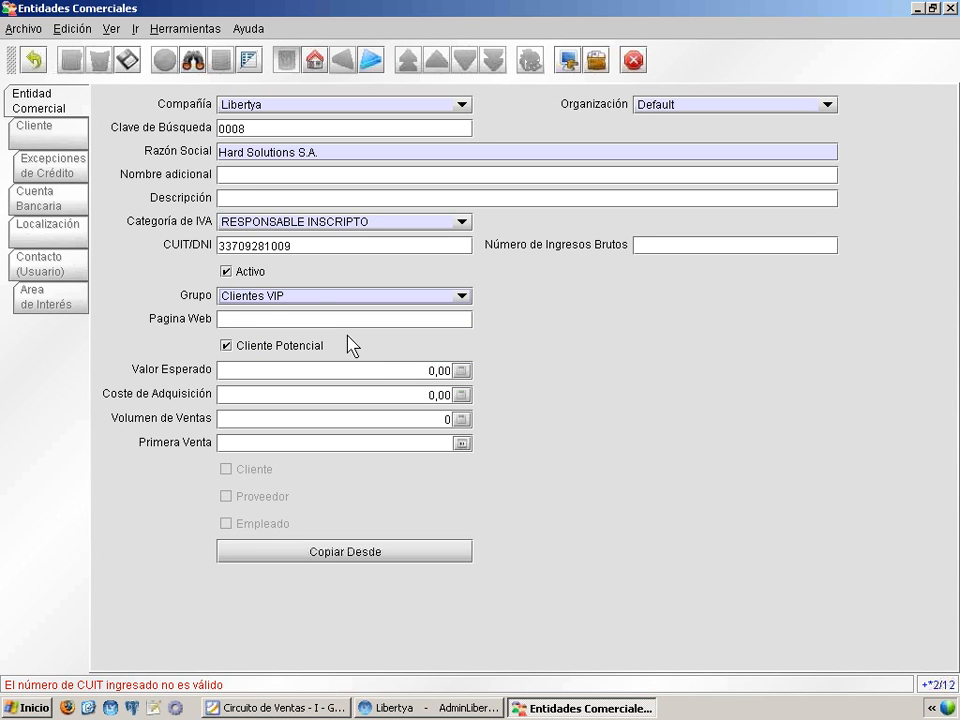
pyautogui.click(269, 350)
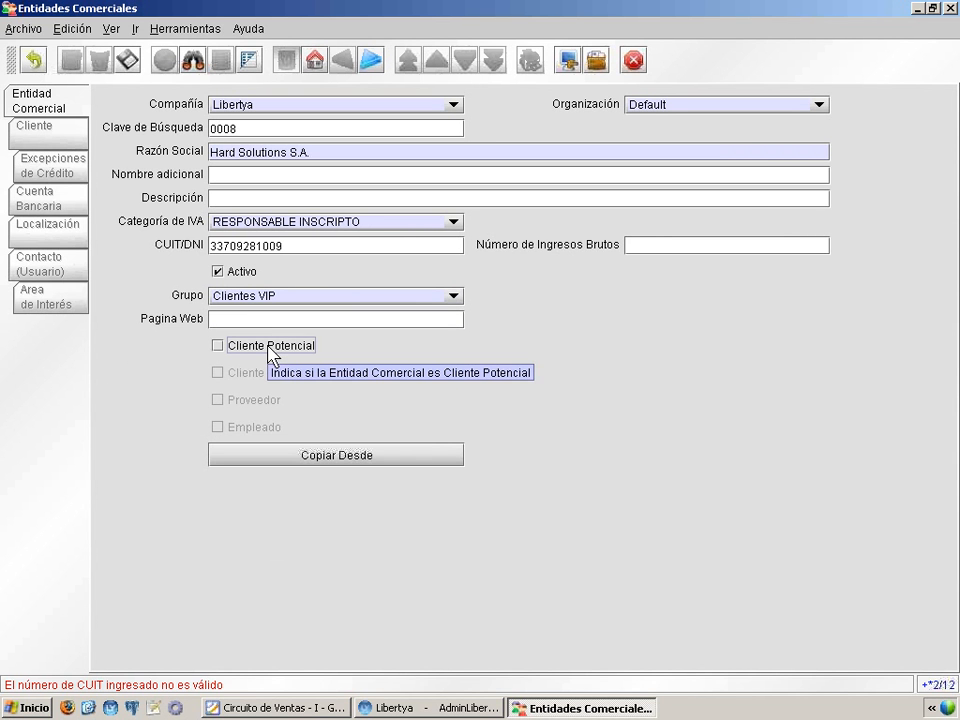
pyautogui.click(121, 60)
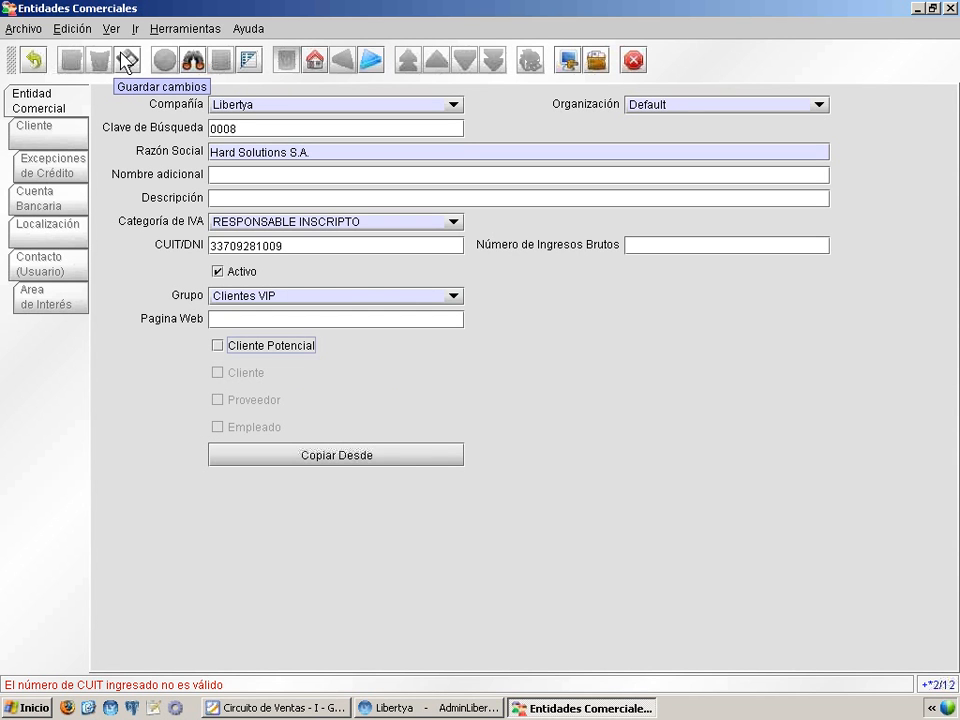
pyautogui.click(126, 62)
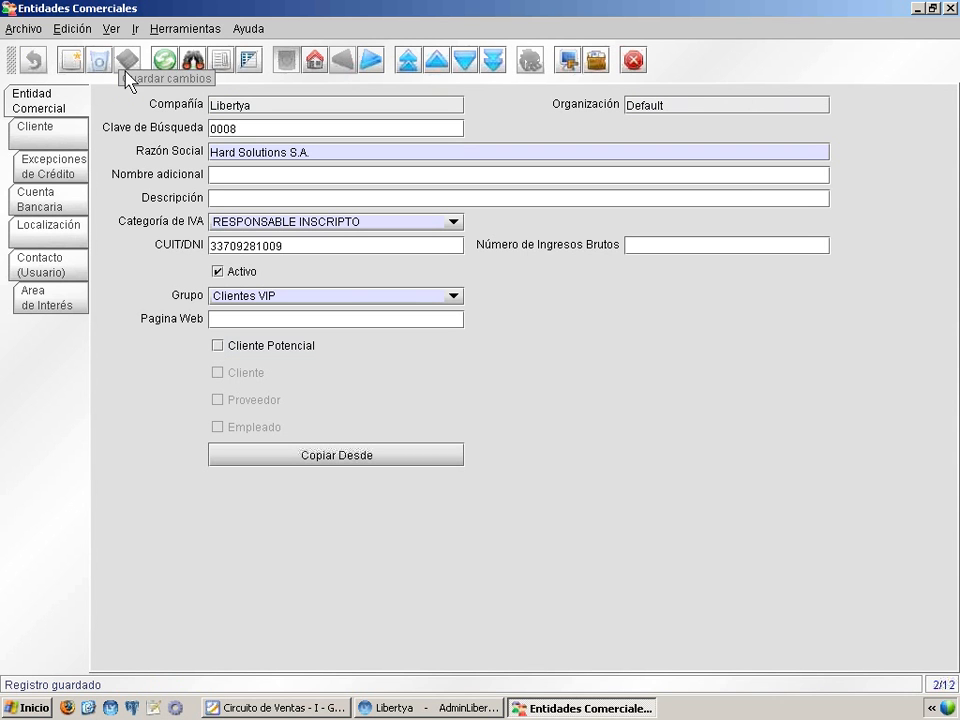
# Step: Switch to the Foxit Reader presentation, read the instructions for the Cliente data, and minimize it
pyautogui.click(313, 708)
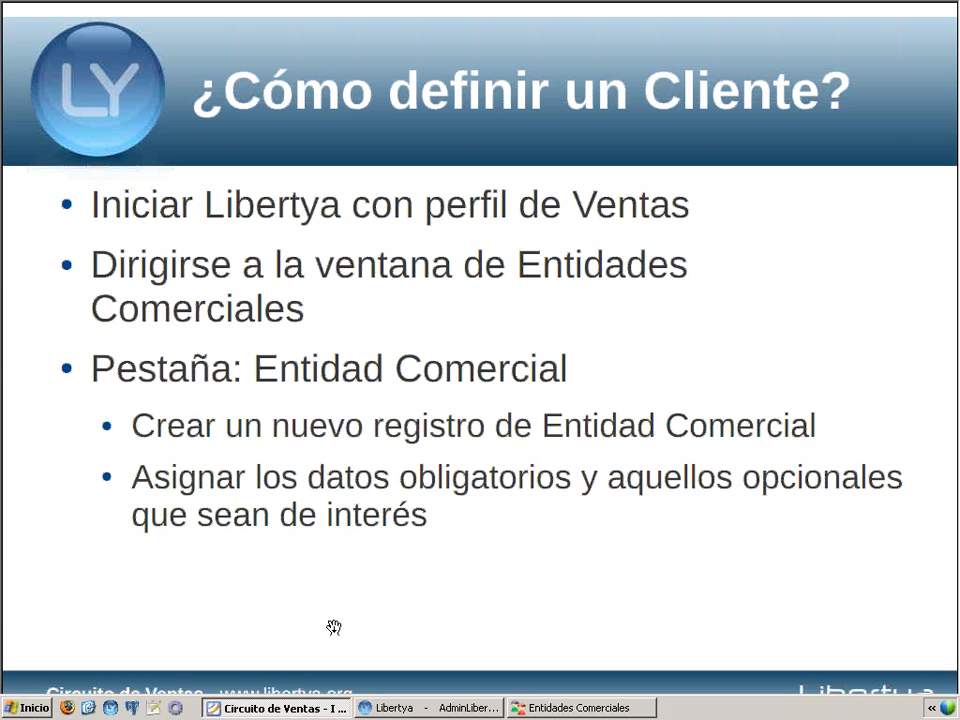
pyautogui.click(334, 623)
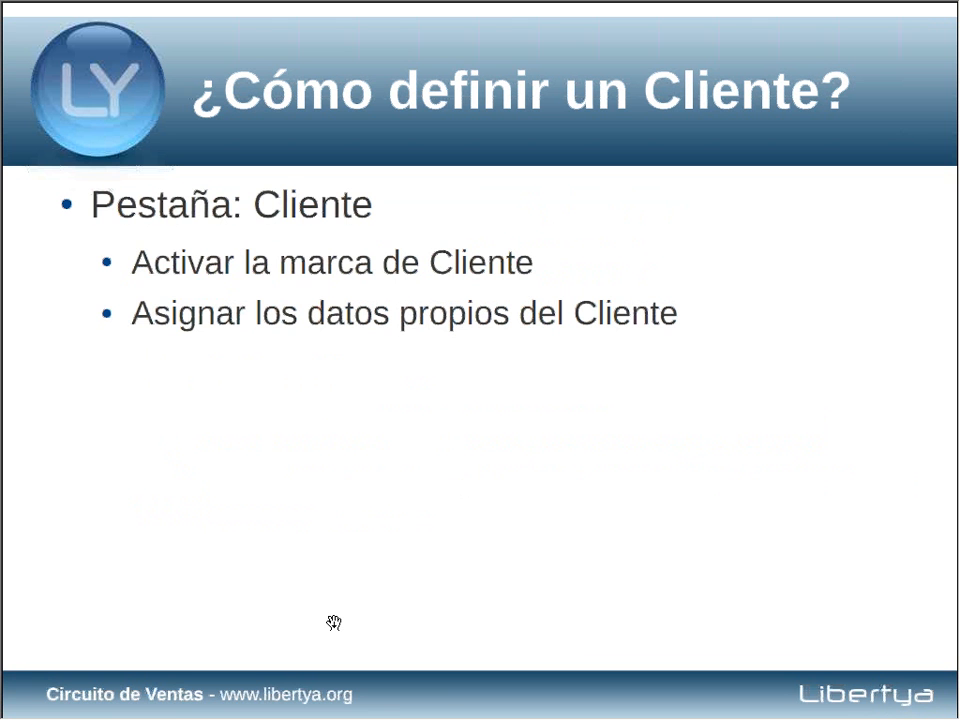
pyautogui.hotkey('alt', 'space')
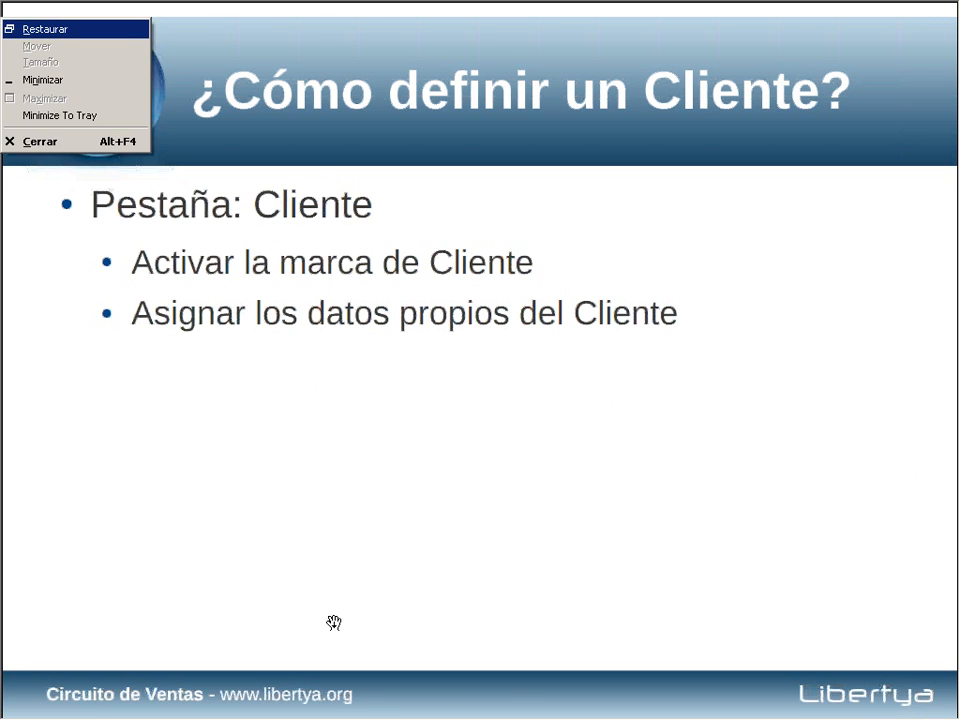
pyautogui.press('n')
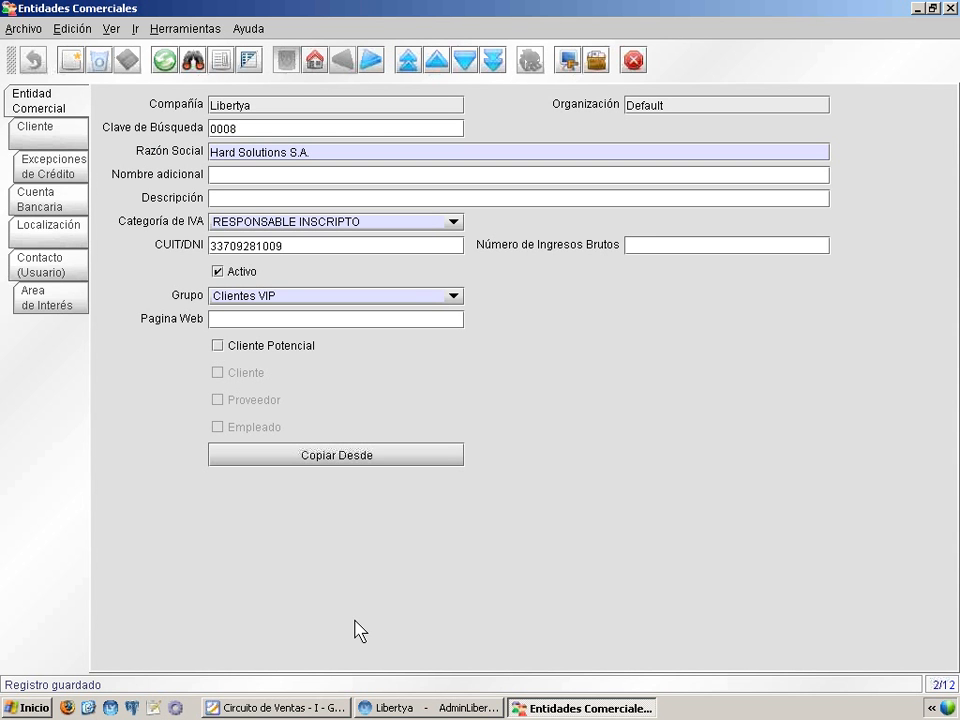
# Step: Mark Hard Solutions S.A. as Cliente in its customer data and set its Estado de Crédito to Normal
pyautogui.click(64, 132)
pyautogui.click(230, 184)
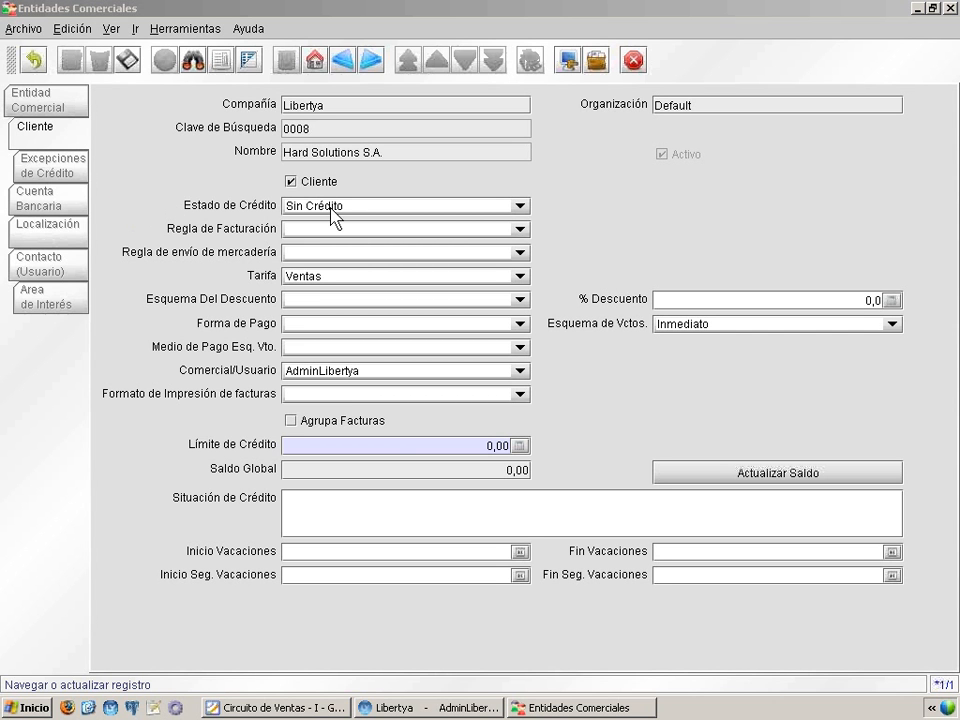
pyautogui.click(395, 208)
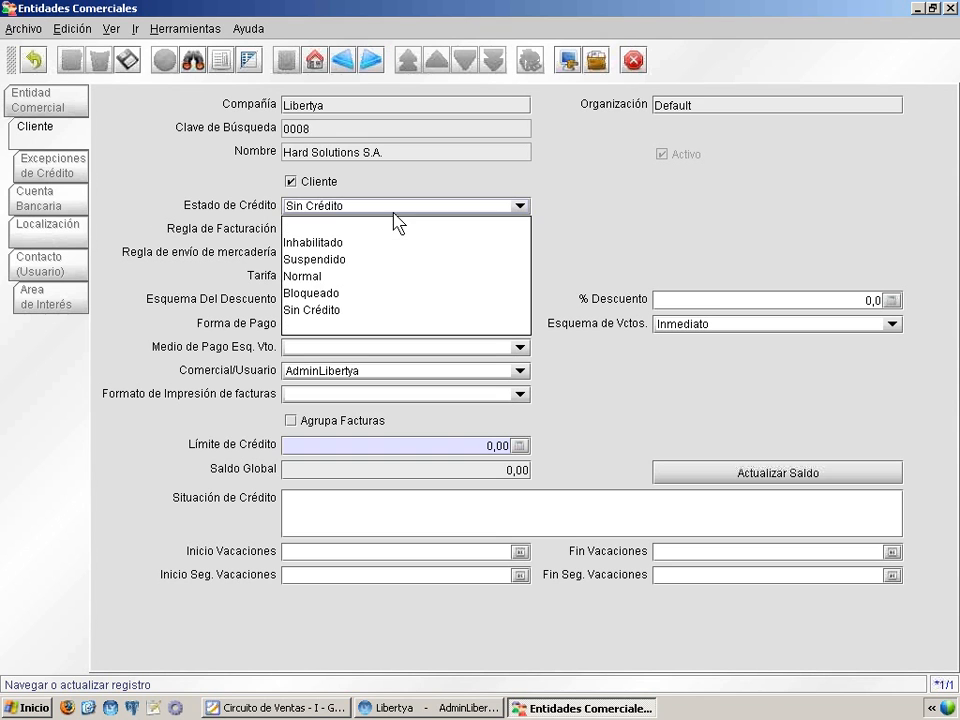
pyautogui.click(391, 276)
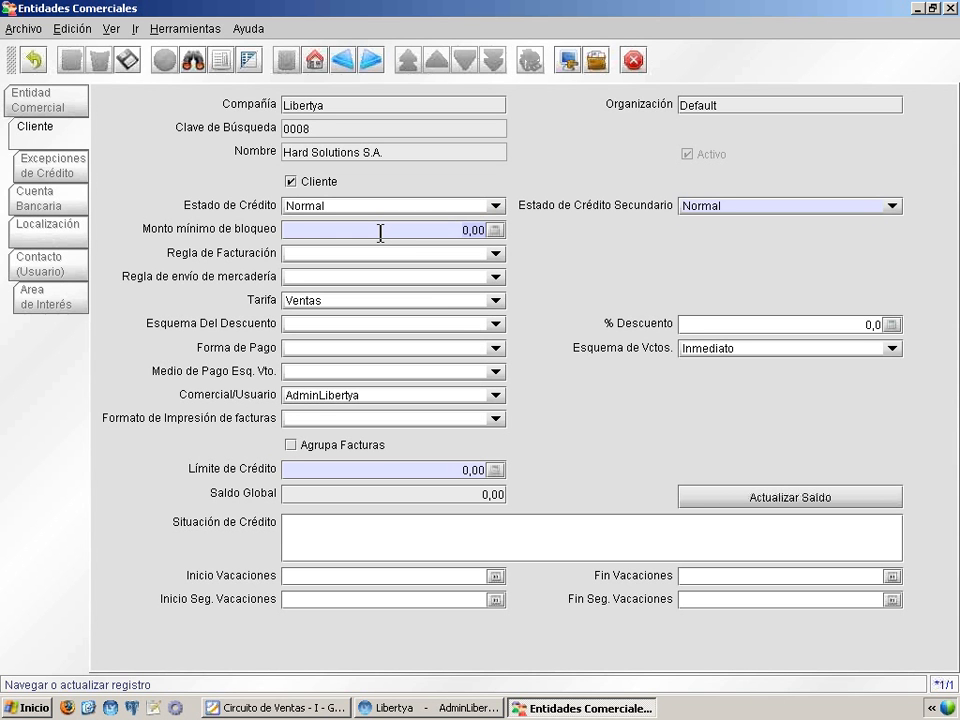
# Step: Set Monto mínimo de bloqueo to 2000 and review the Estado de Crédito options without changing the selection
pyautogui.write('2000')
pyautogui.click(396, 208)
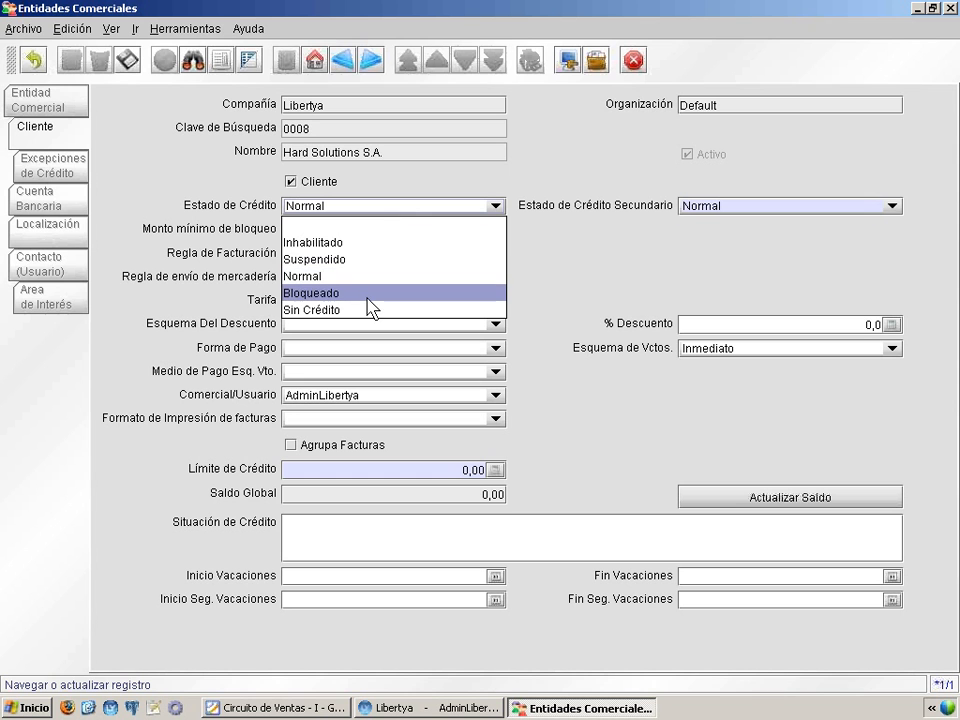
pyautogui.click(388, 213)
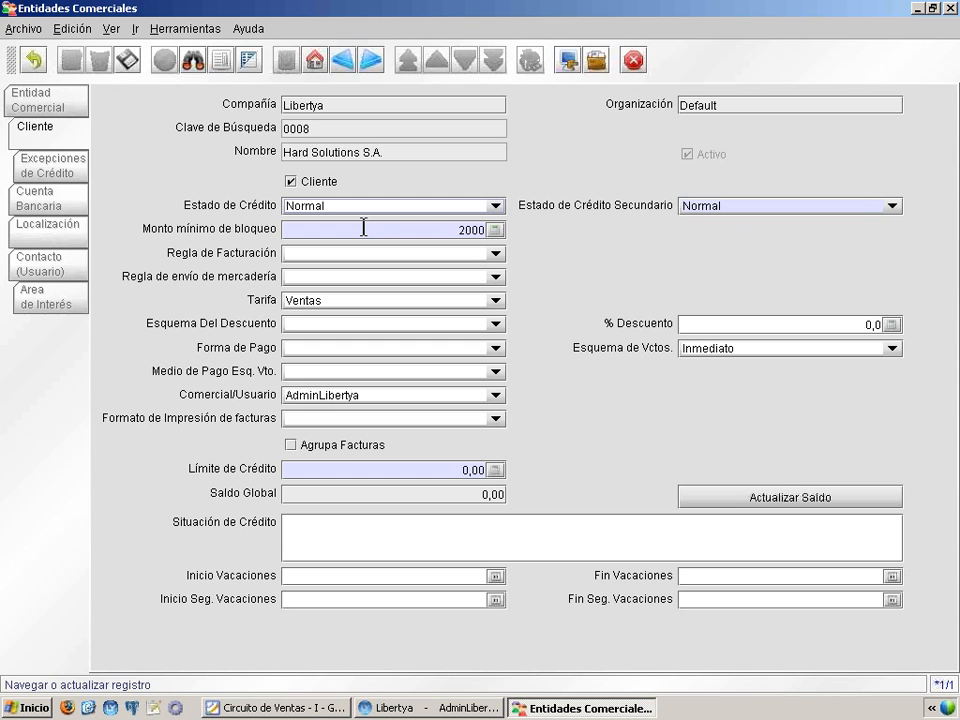
pyautogui.moveTo(363, 228); pyautogui.dragTo(490, 236)
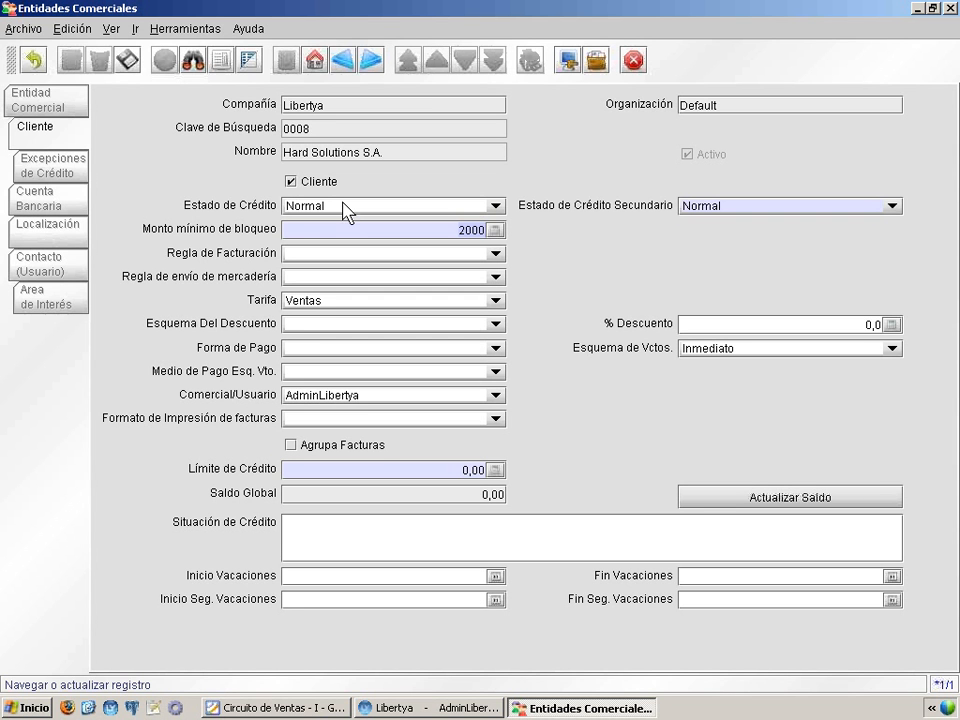
# Step: Review the Estado de Crédito Secundario options and set Límite de Crédito to 5000
pyautogui.click(737, 207)
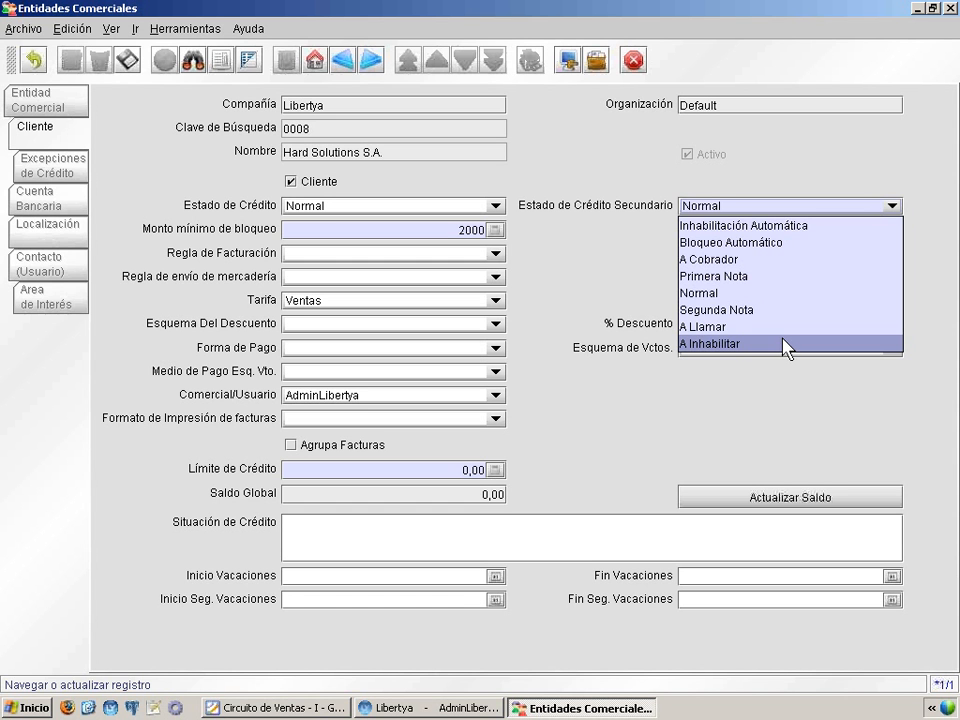
pyautogui.click(775, 207)
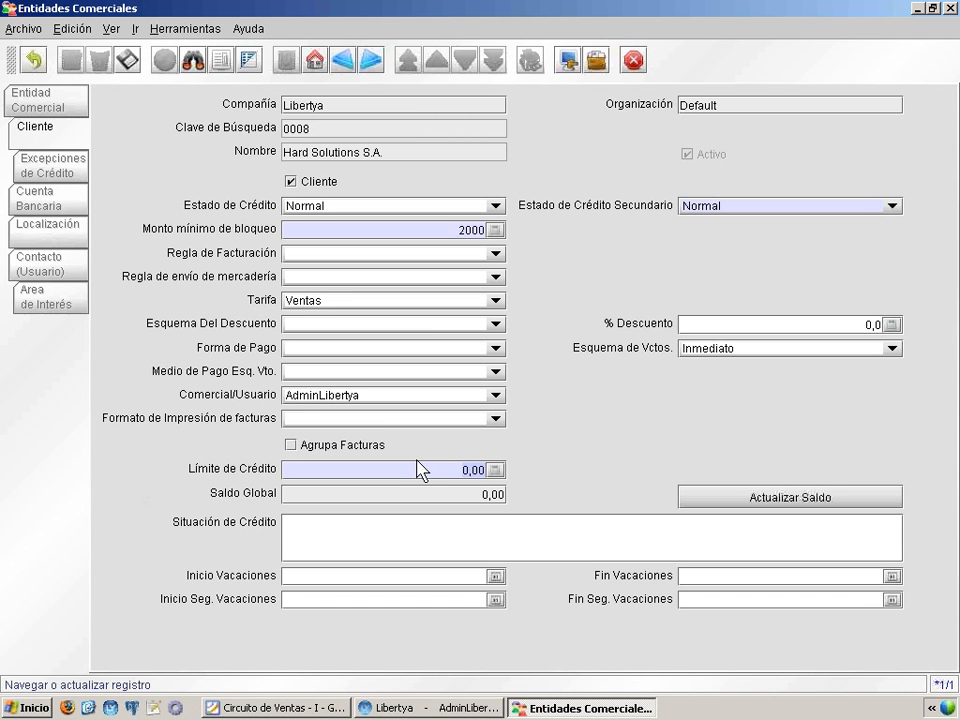
pyautogui.write('5000')
pyautogui.moveTo(190, 505)
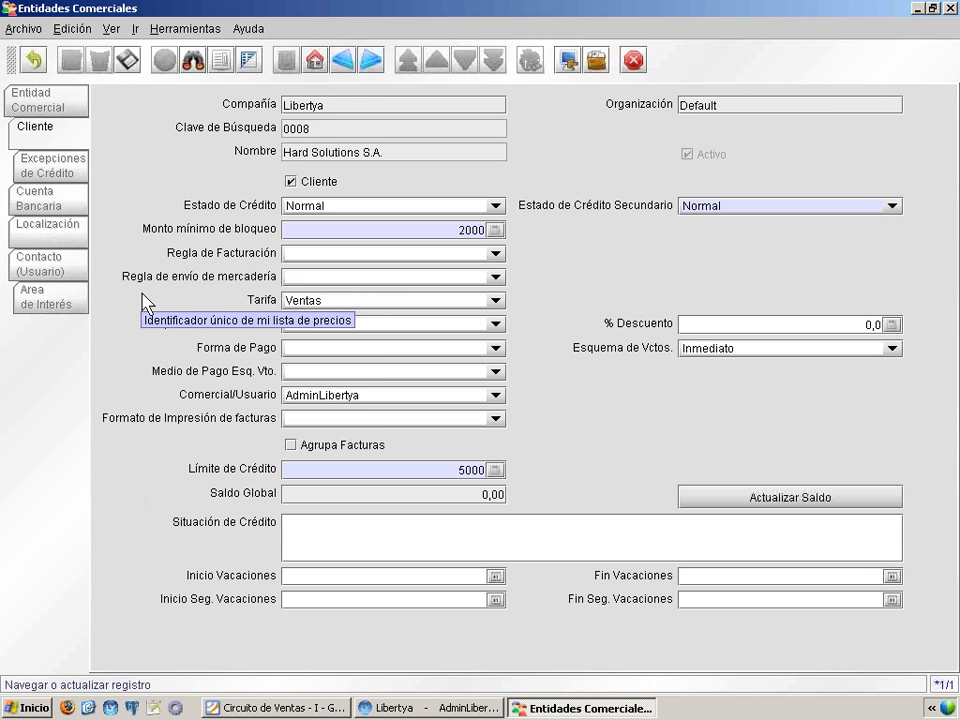
# Step: Review the options offered for the customer's Tarifa and Esquema Del Descuento
pyautogui.click(341, 304)
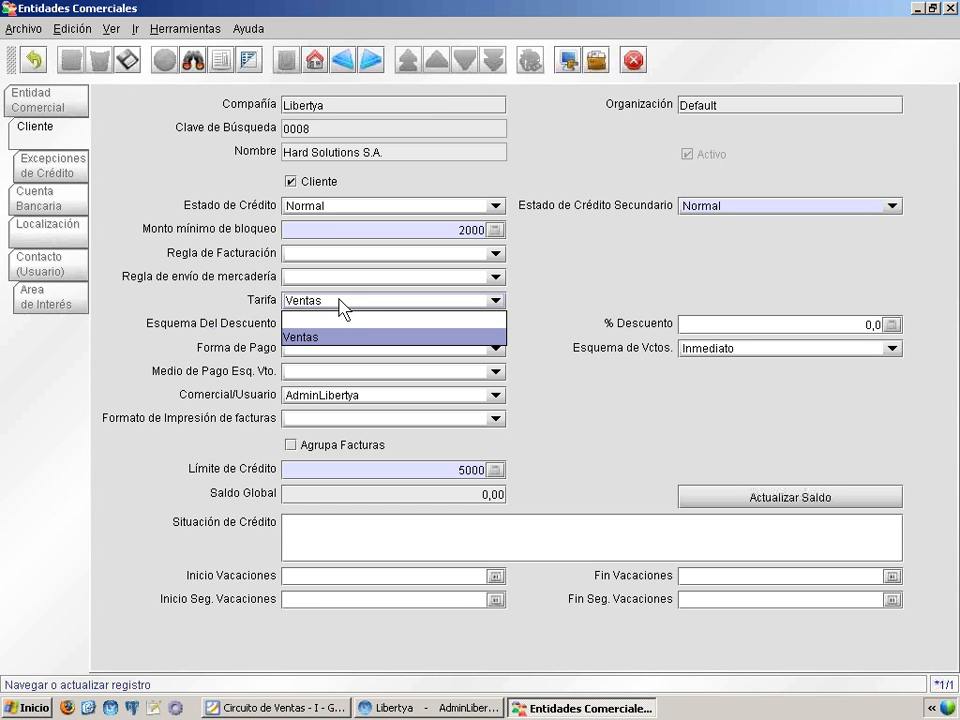
pyautogui.click(339, 300)
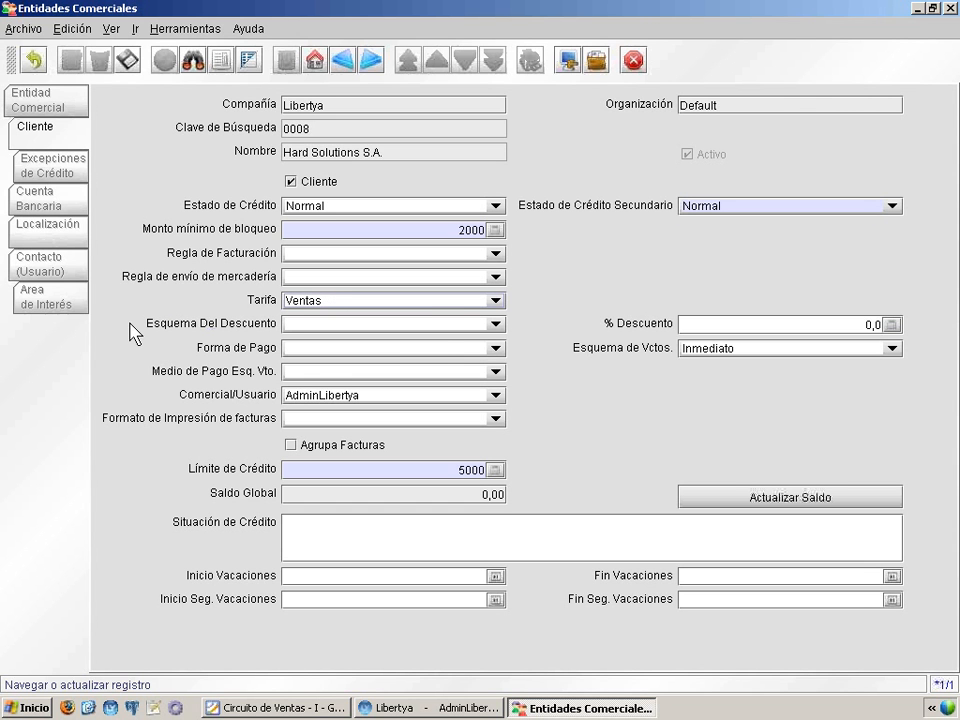
pyautogui.moveTo(148, 332)
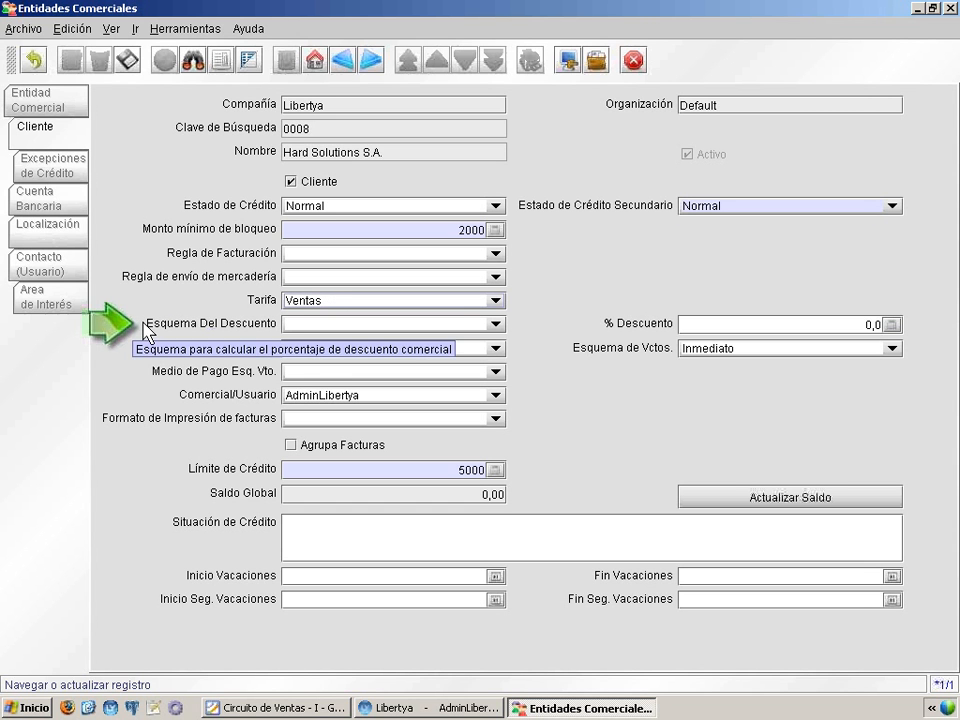
pyautogui.click(341, 323)
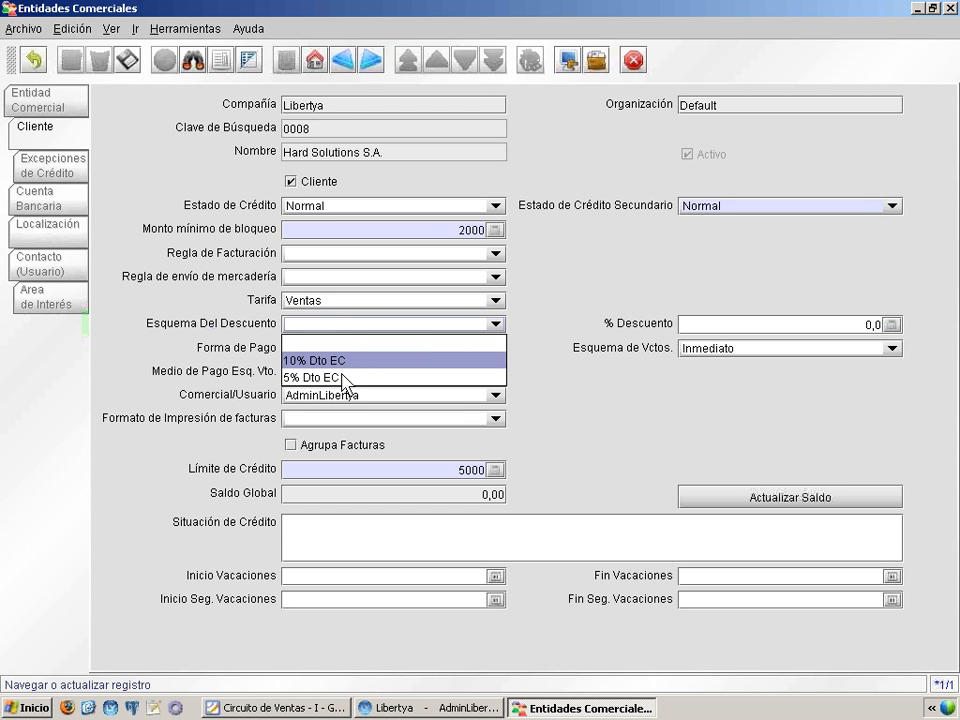
pyautogui.click(356, 326)
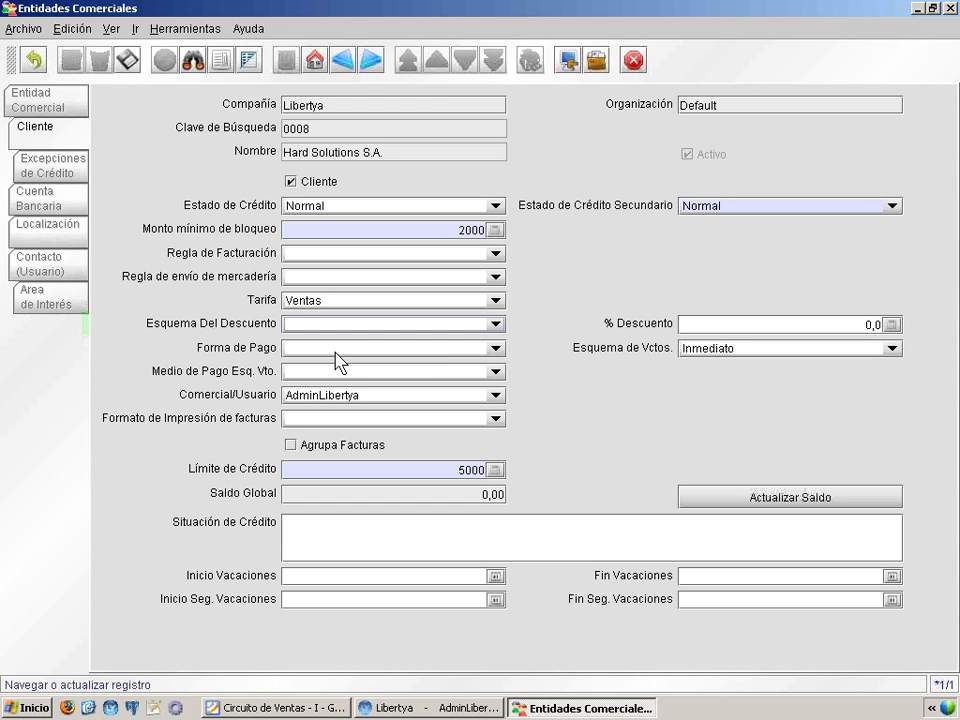
# Step: Set Forma de Pago to A Crédito with Inmediato as the Esquema de Vctos., and save the customer record
pyautogui.click(368, 349)
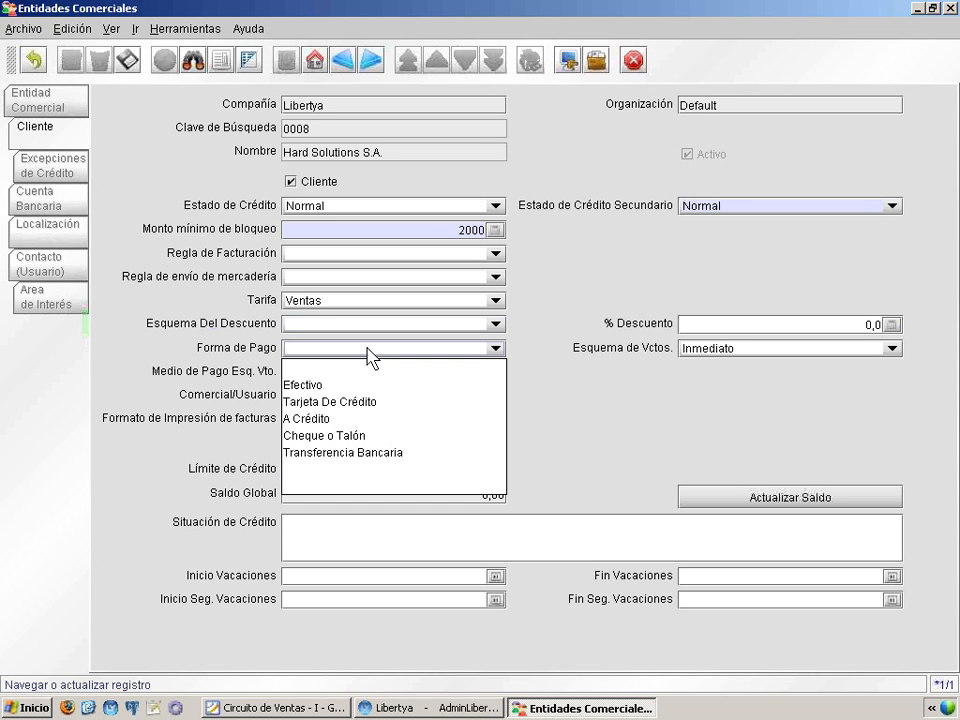
pyautogui.click(407, 427)
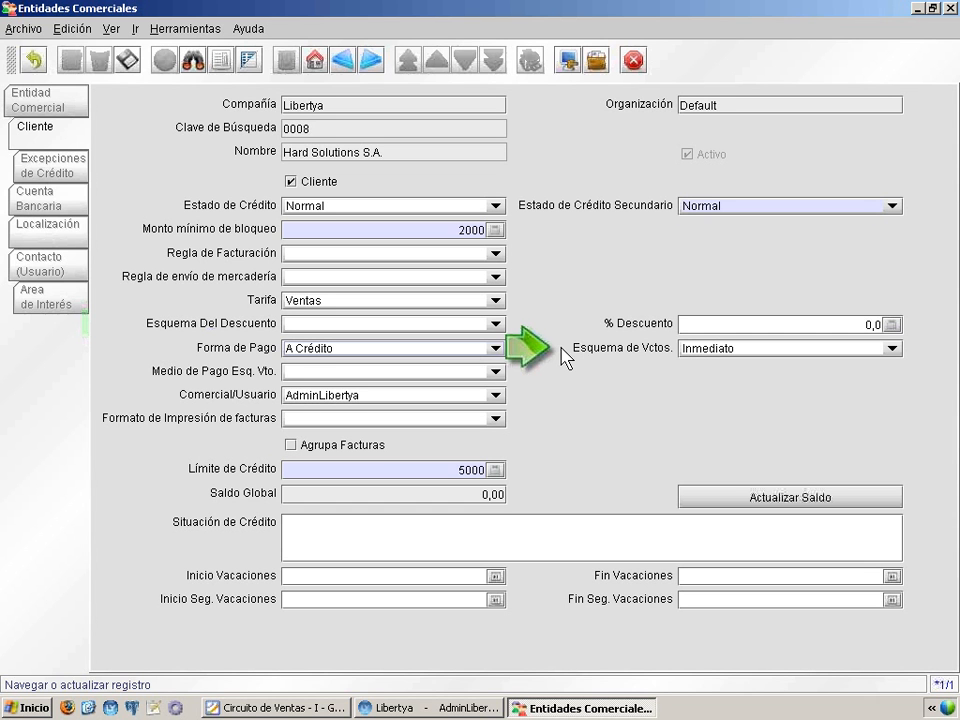
pyautogui.moveTo(558, 347)
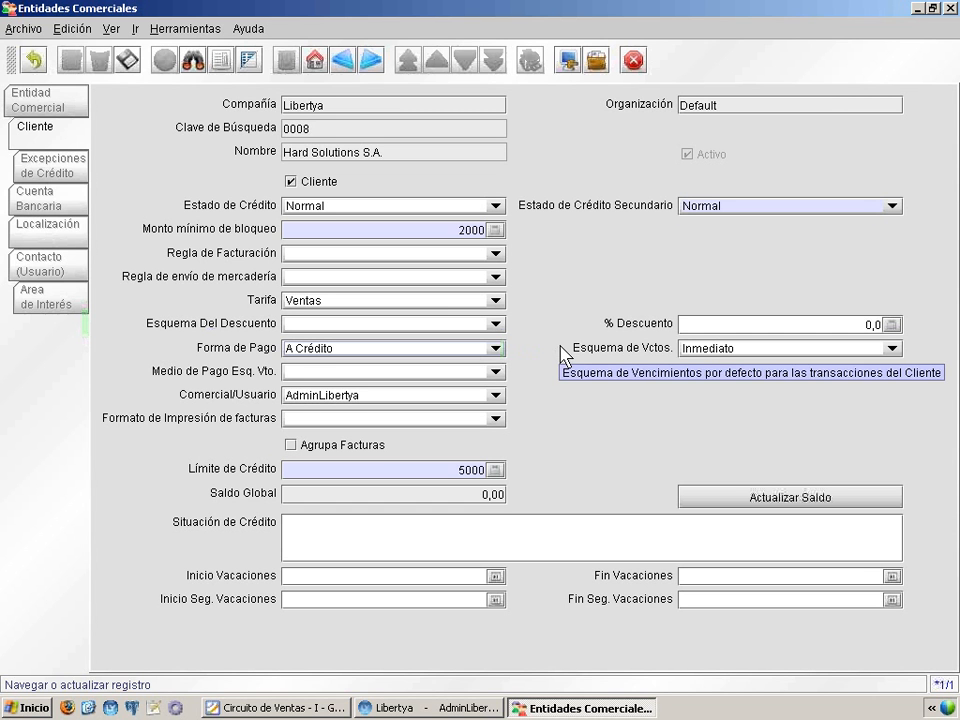
pyautogui.click(697, 355)
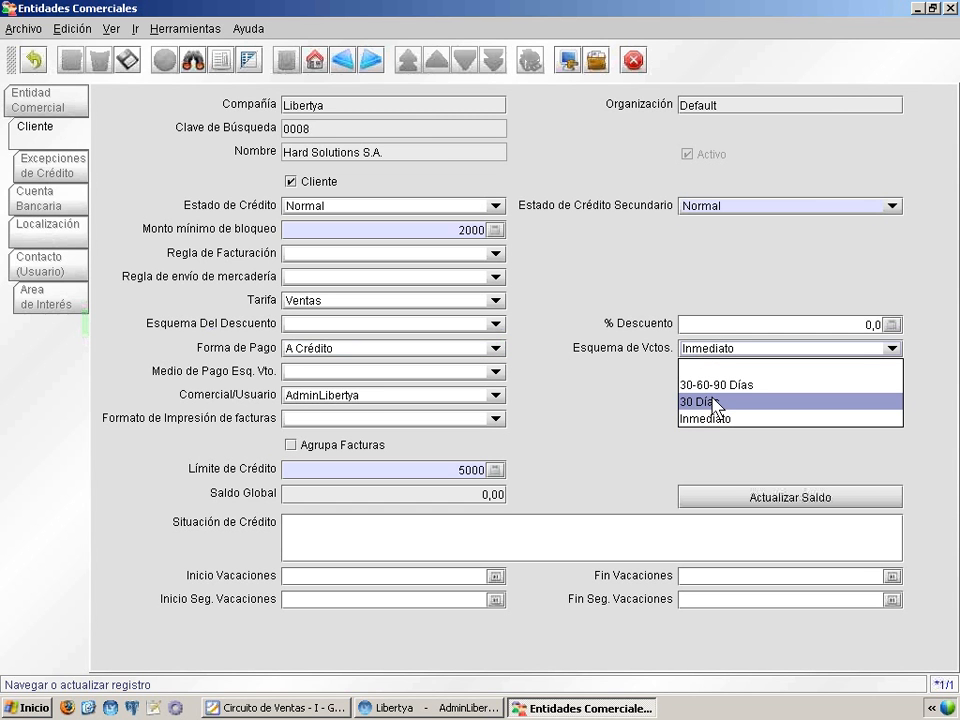
pyautogui.click(795, 422)
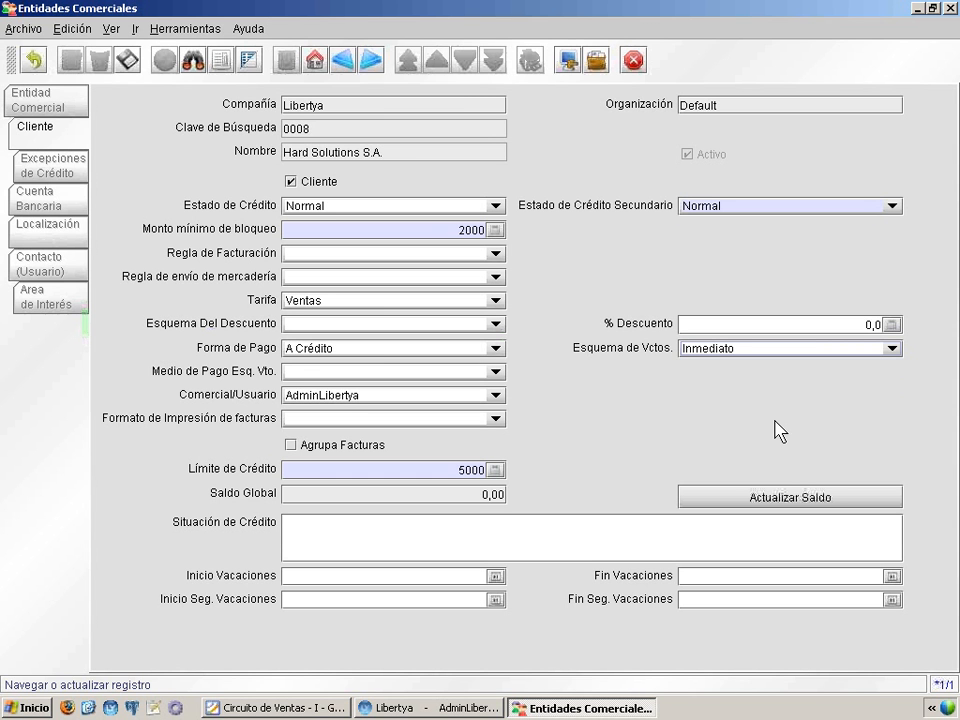
pyautogui.click(759, 349)
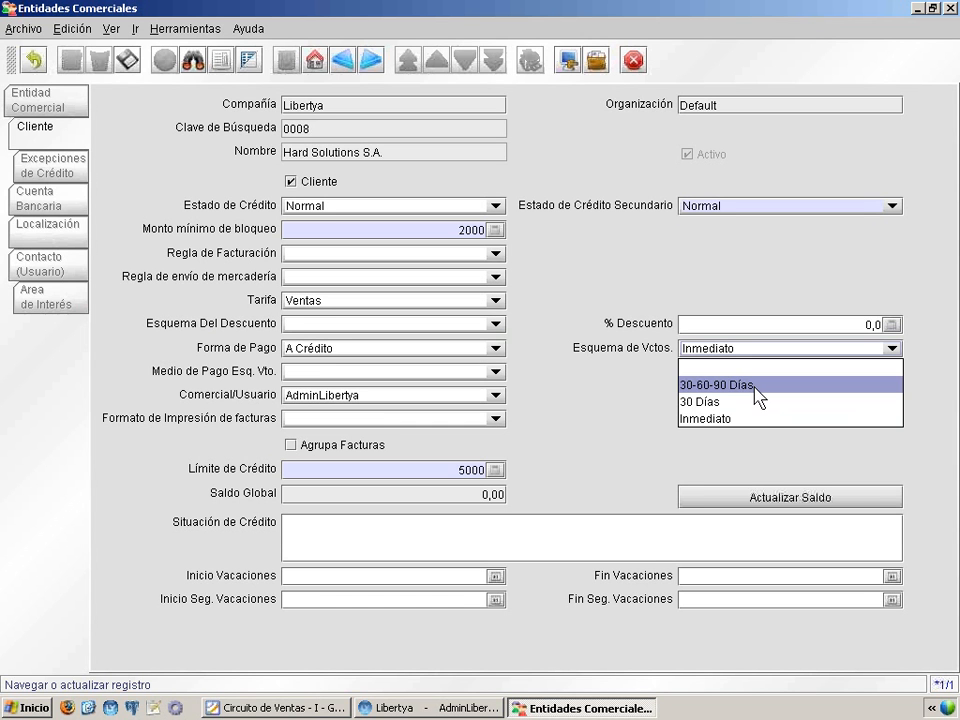
pyautogui.click(761, 417)
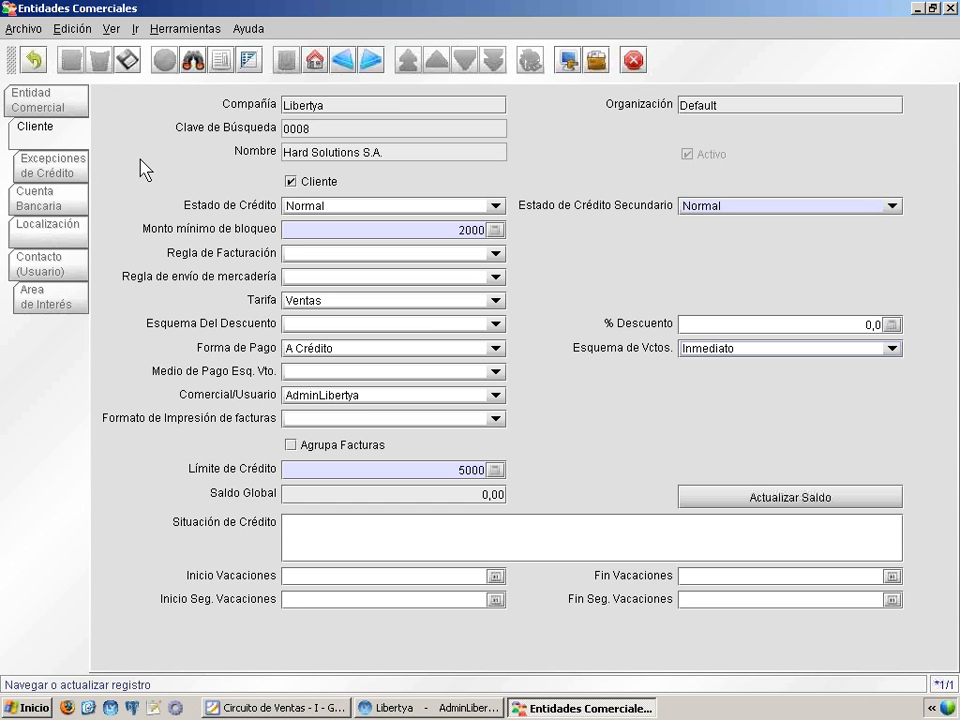
pyautogui.click(128, 62)
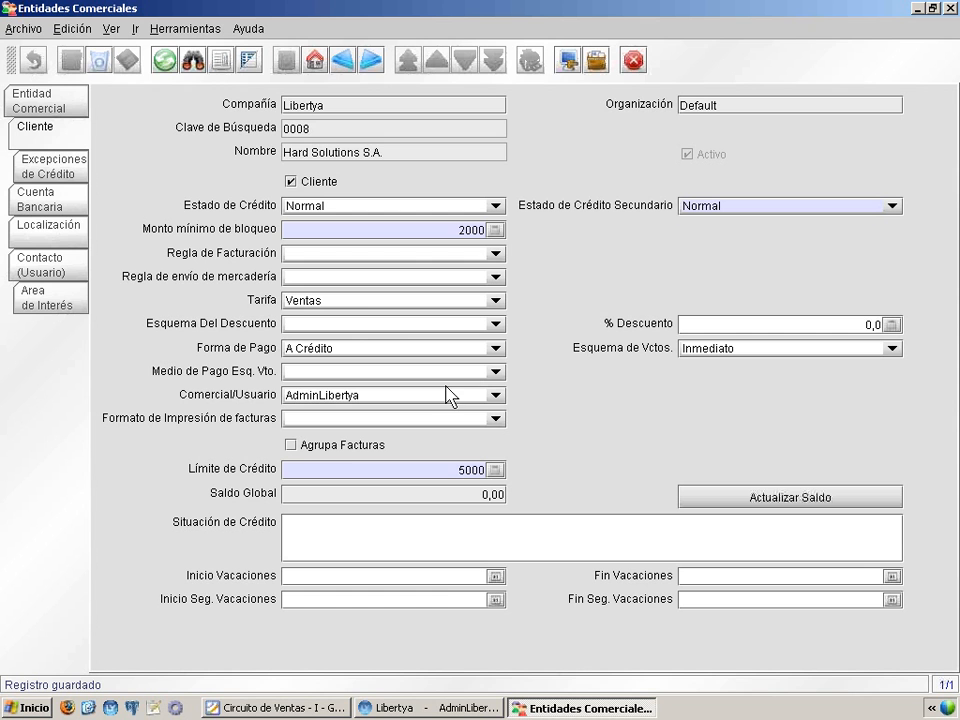
# Step: Switch to the Foxit Reader presentation, read the instructions for Localizaciones, and return to Libertya
pyautogui.click(336, 706)
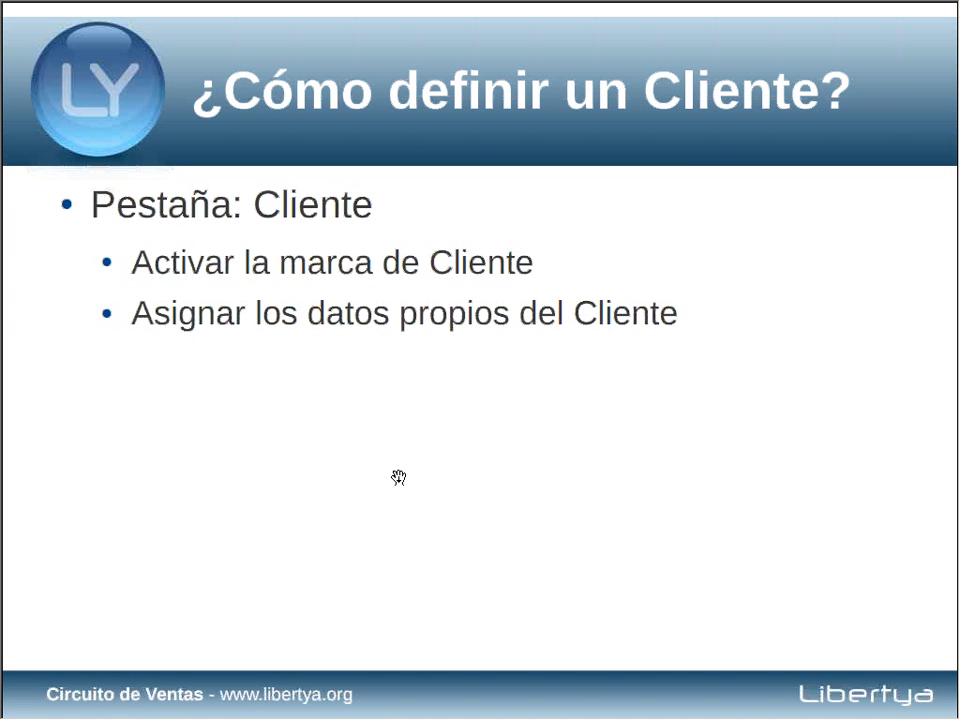
pyautogui.click(398, 478)
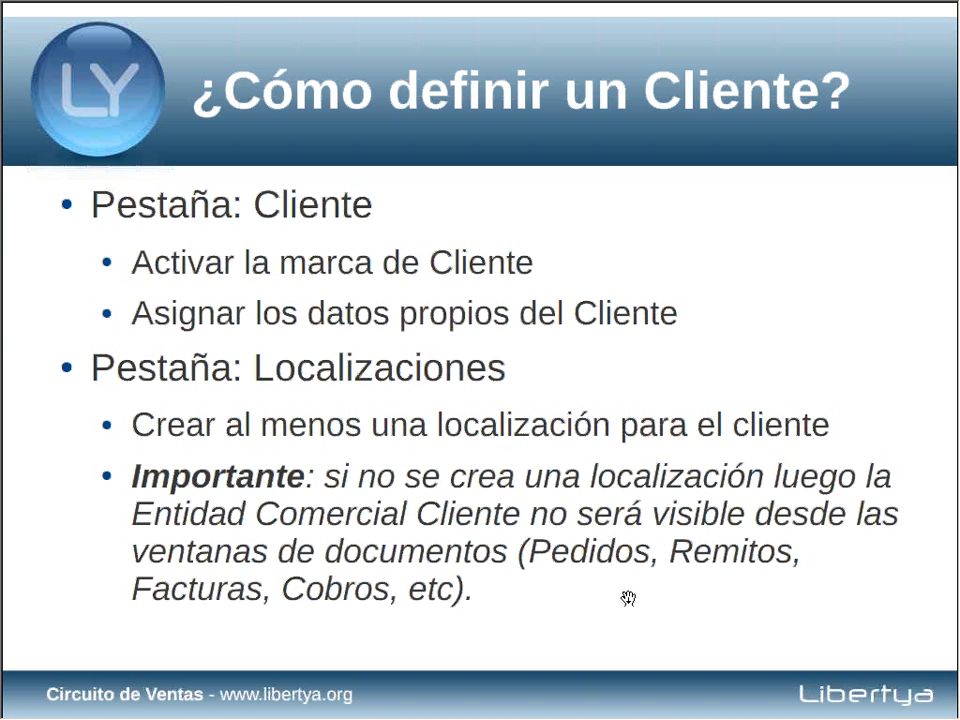
pyautogui.hotkey('alt', 'Tab')
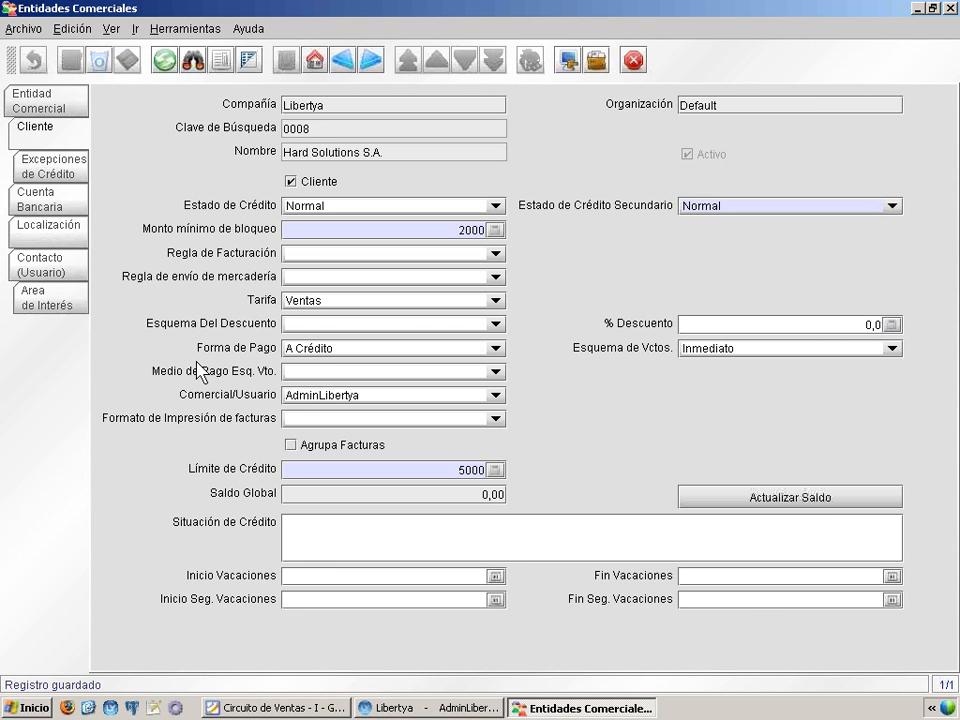
# Step: Start a location for Hard Solutions S.A. and enter the street address and city in its new address
pyautogui.click(70, 232)
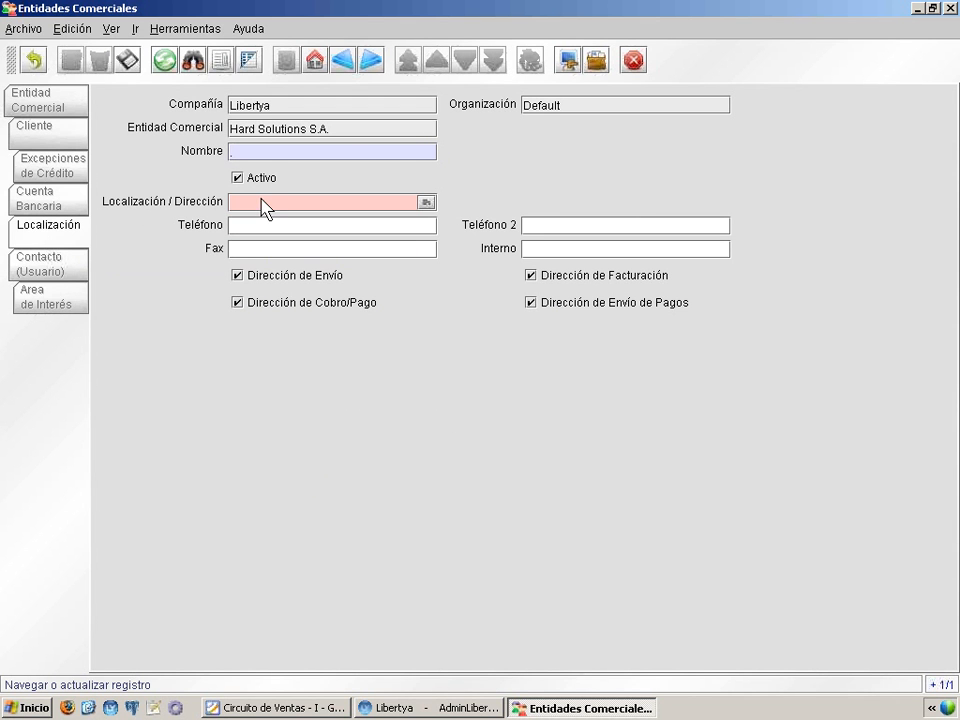
pyautogui.click(427, 206)
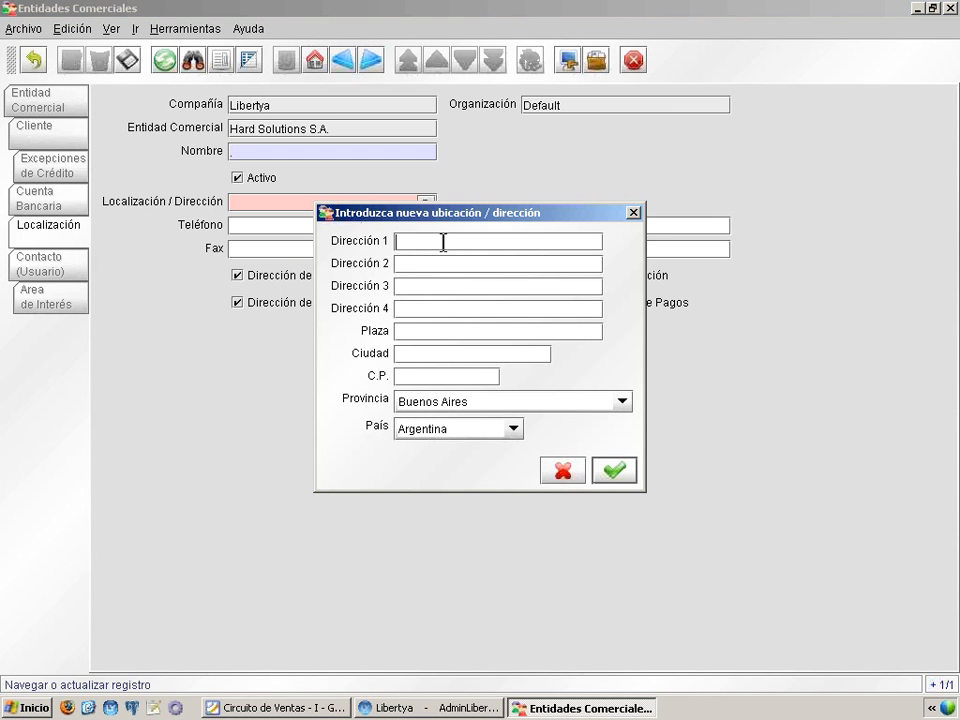
pyautogui.click(443, 242)
pyautogui.write('San Martin')
pyautogui.click(427, 349)
pyautogui.write('C.A.C')
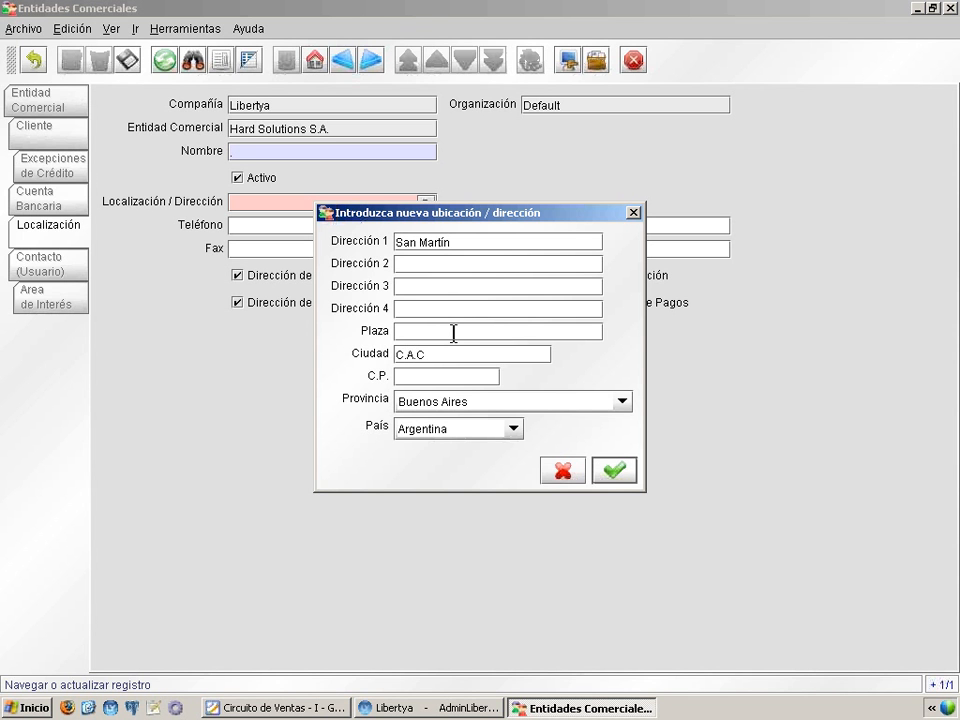
pyautogui.press('BackSpace')
pyautogui.write('B.A')
pyautogui.write('.')
# Step: Complete the address with the postal code and the province Cuidad Autónoma de Buenos Aires, and save the location
pyautogui.press('Tab')
pyautogui.write('C1416CRN')
pyautogui.click(514, 403)
pyautogui.click(531, 508)
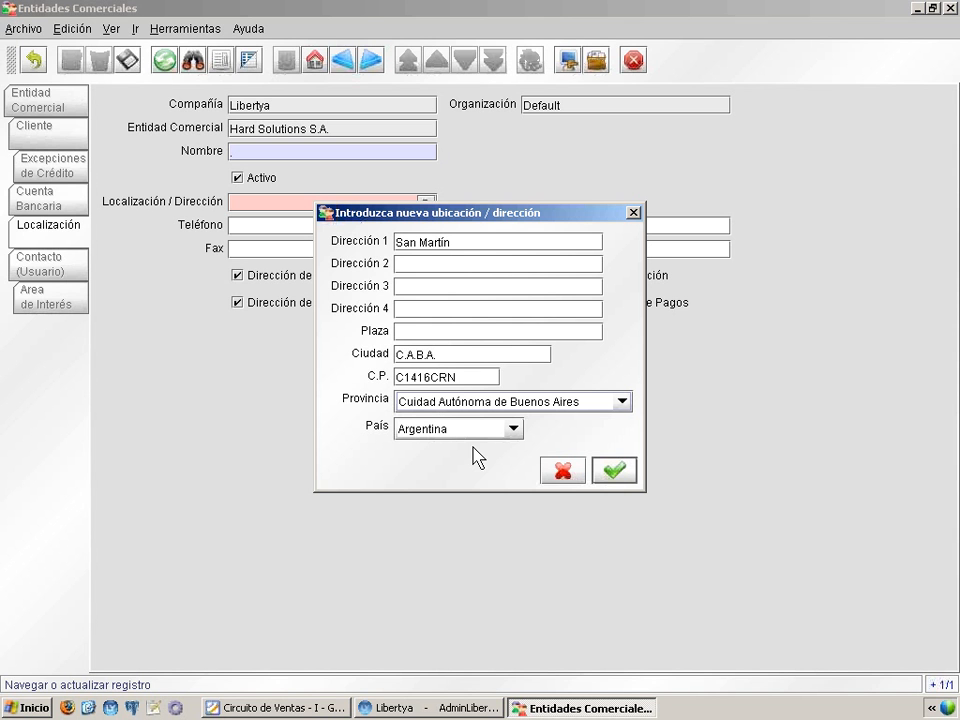
pyautogui.click(614, 470)
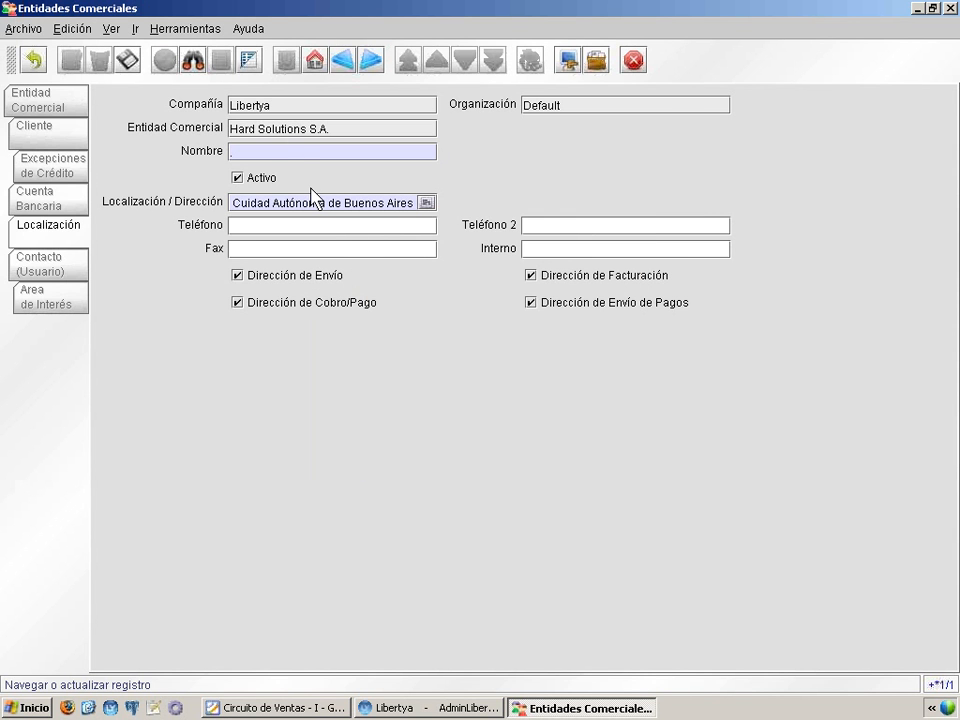
pyautogui.click(127, 62)
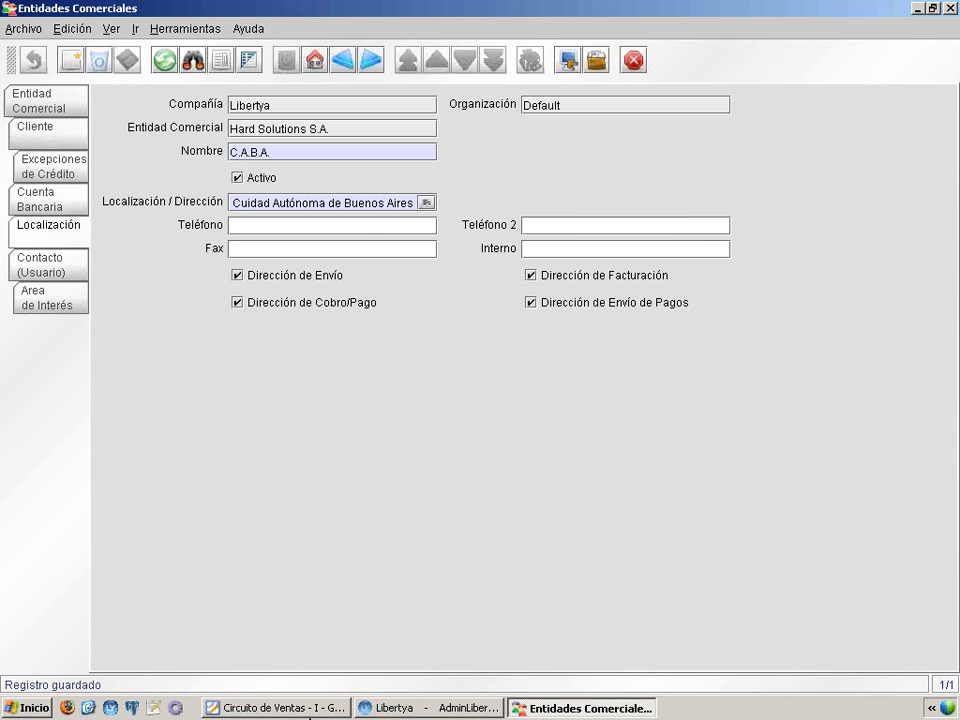
# Step: Switch to the Foxit Reader presentation, read the instructions for Contacto, and minimize it
pyautogui.click(305, 710)
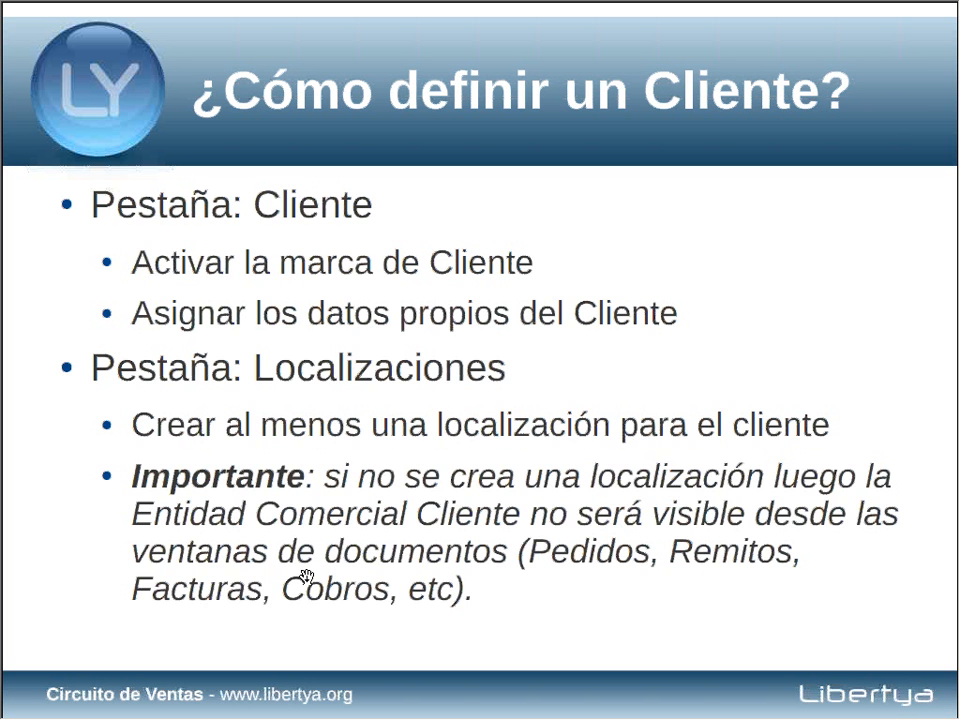
pyautogui.click(306, 576)
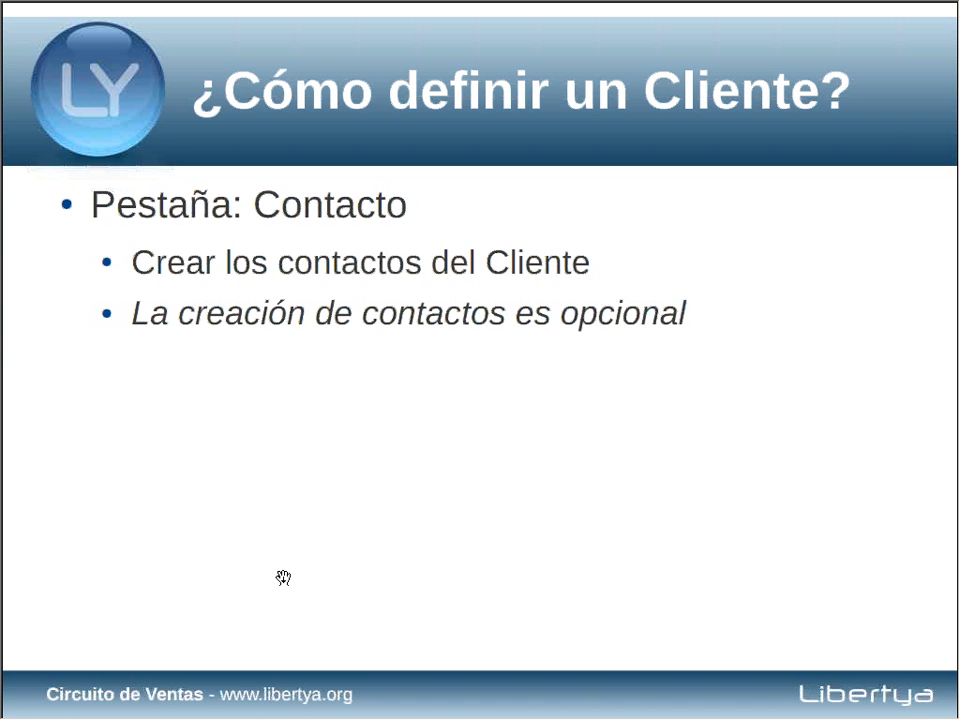
pyautogui.hotkey('alt', 'space')
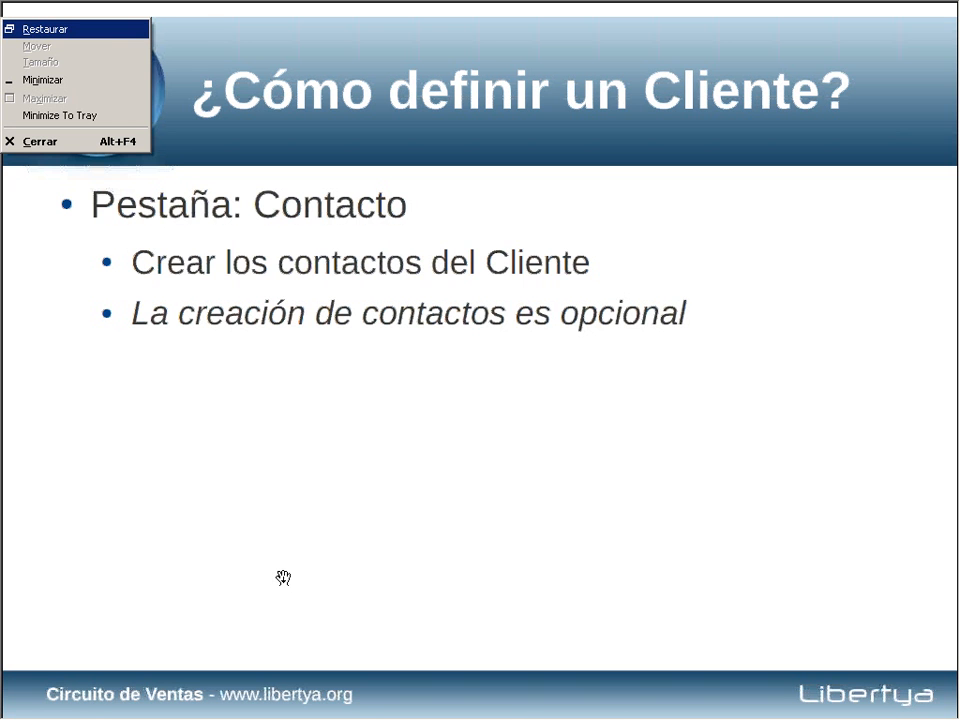
pyautogui.press('n')
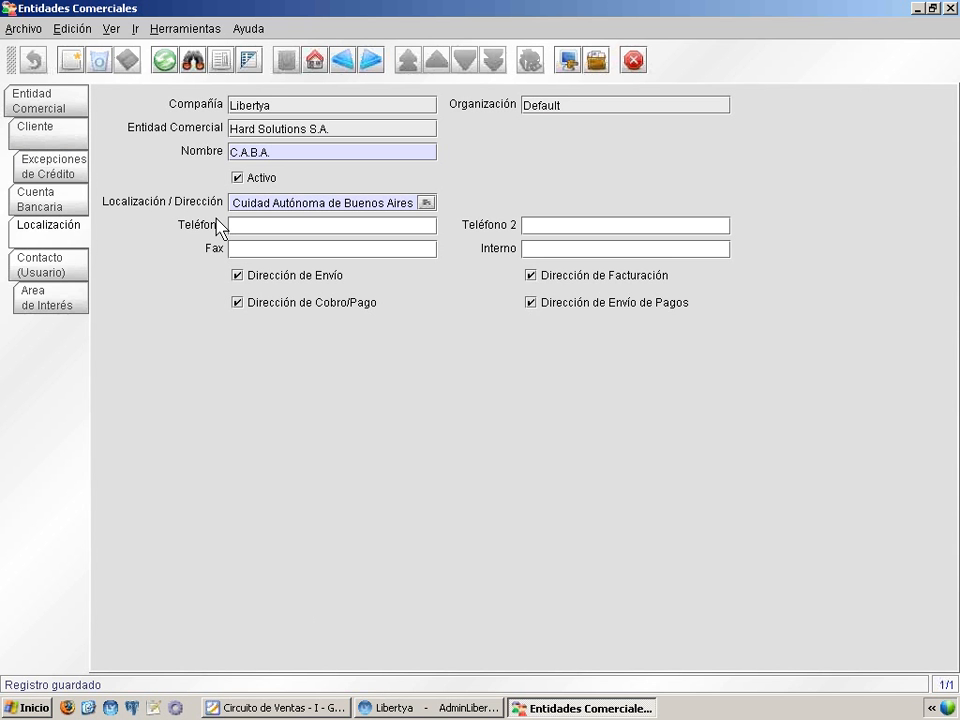
# Step: Start a contact record for Hard Solutions S.A. and enter the first contact's full name and e-mail address
pyautogui.click(59, 270)
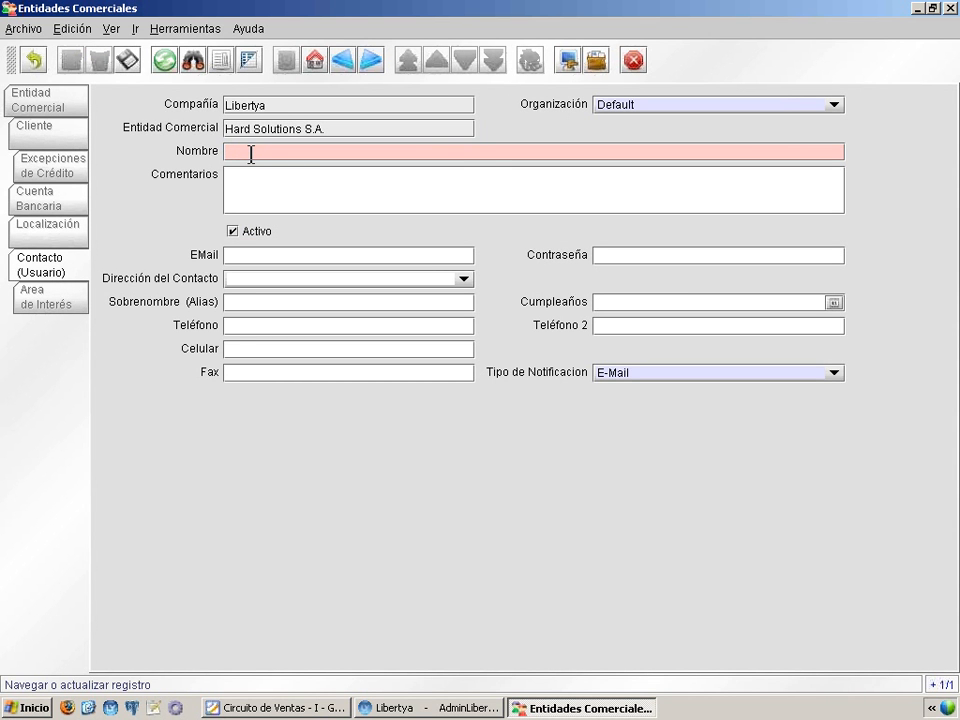
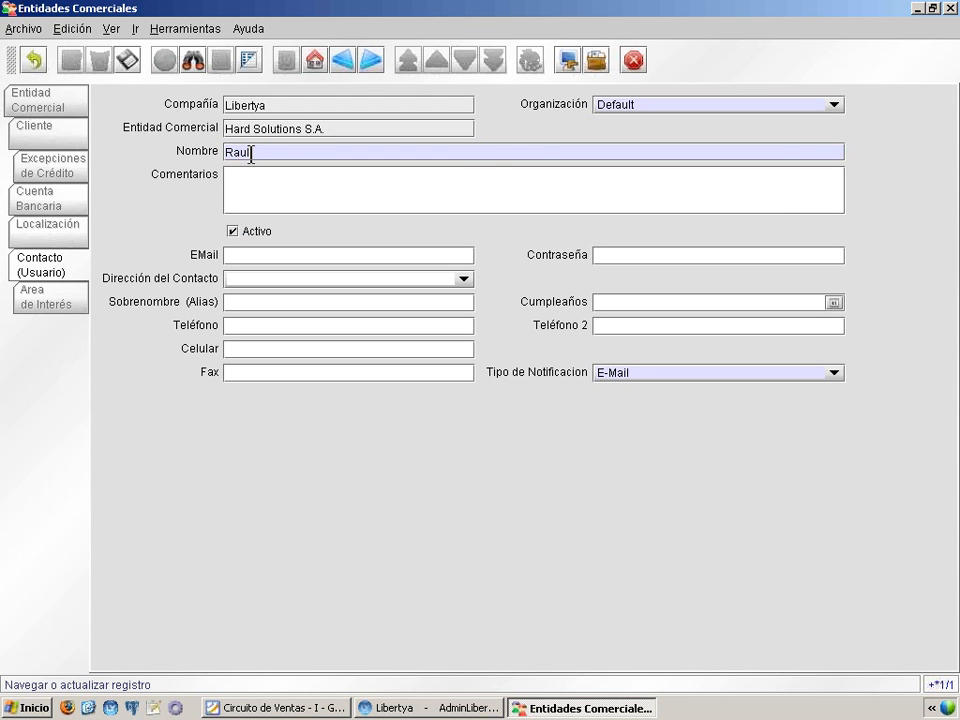
pyautogui.click(421, 255)
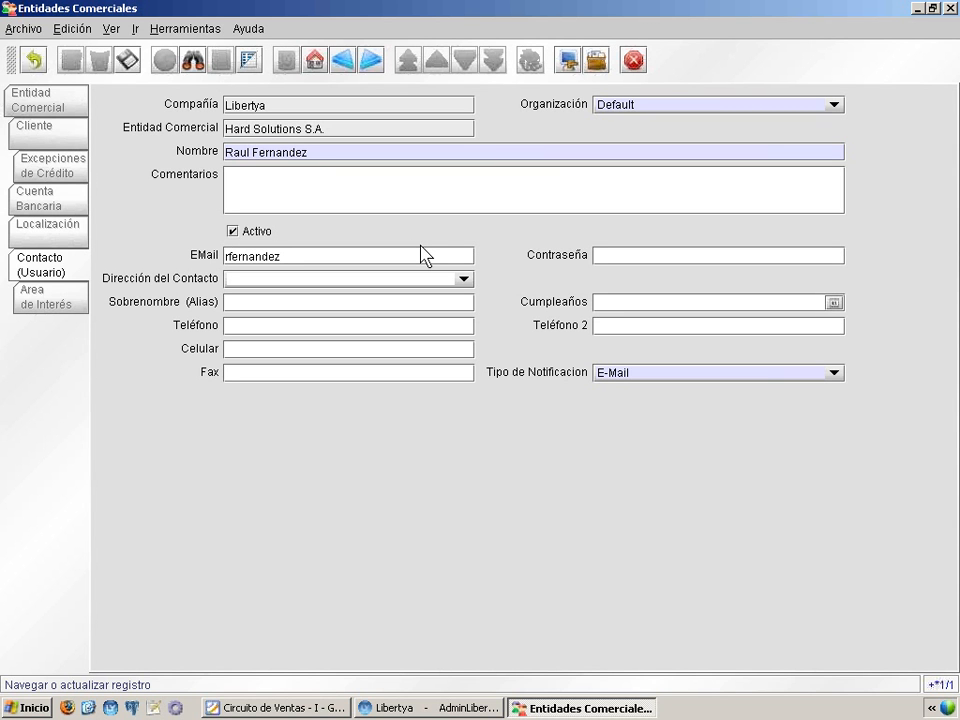
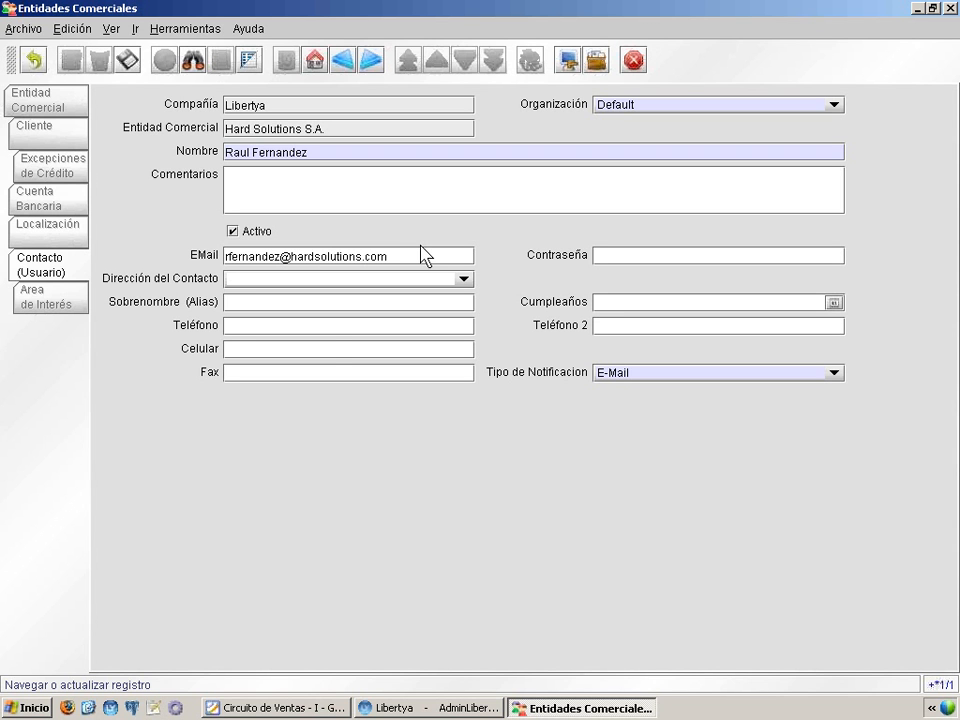
# Step: Enter the first contact's telephone and mobile numbers in Teléfono and Celular, and save the contact
pyautogui.click(242, 326)
pyautogui.click(257, 348)
pyautogui.click(117, 64)
# Step: Create a second contact for Hard Solutions S.A. and enter that contact's full name and e-mail address
pyautogui.click(70, 60)
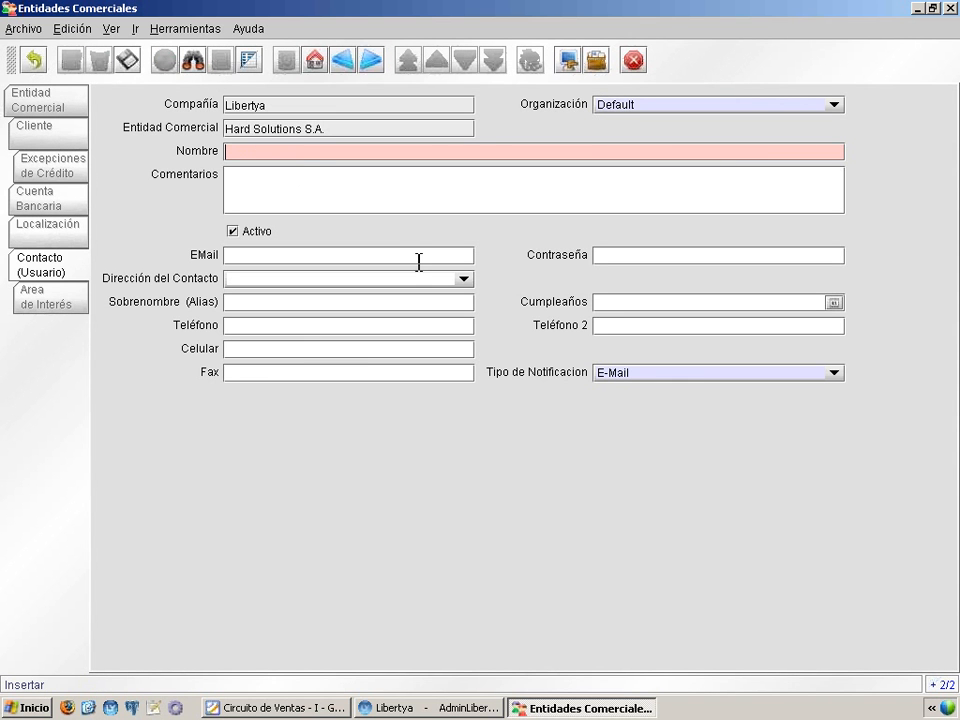
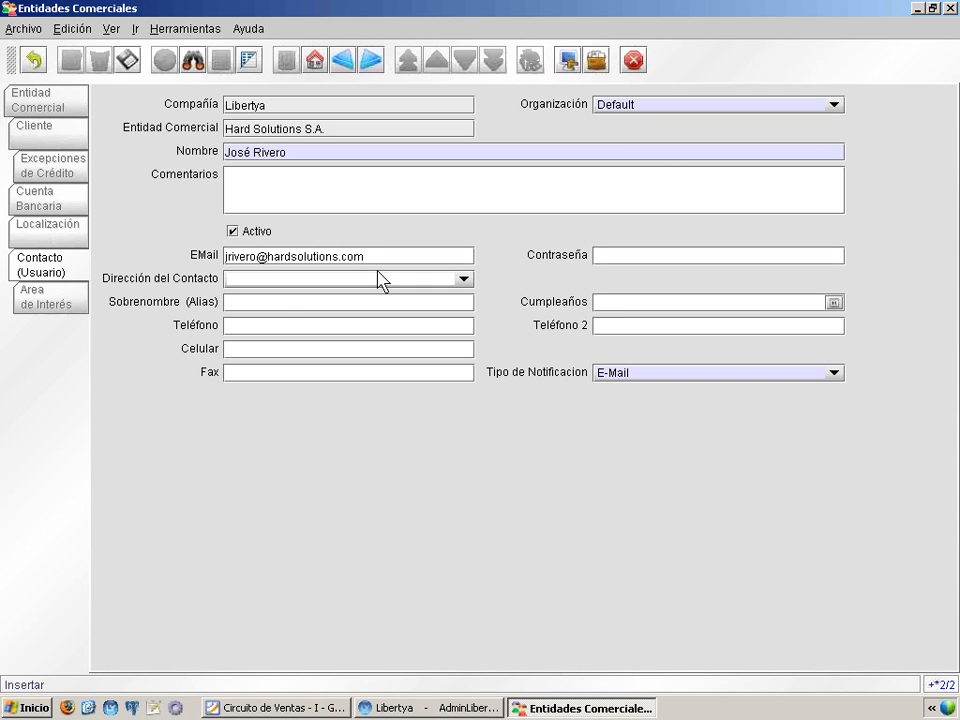
# Step: Fill in the second contact's Teléfono and Celular with the phone and mobile numbers, and save the record
pyautogui.click(290, 330)
pyautogui.press('Tab')
pyautogui.click(299, 349)
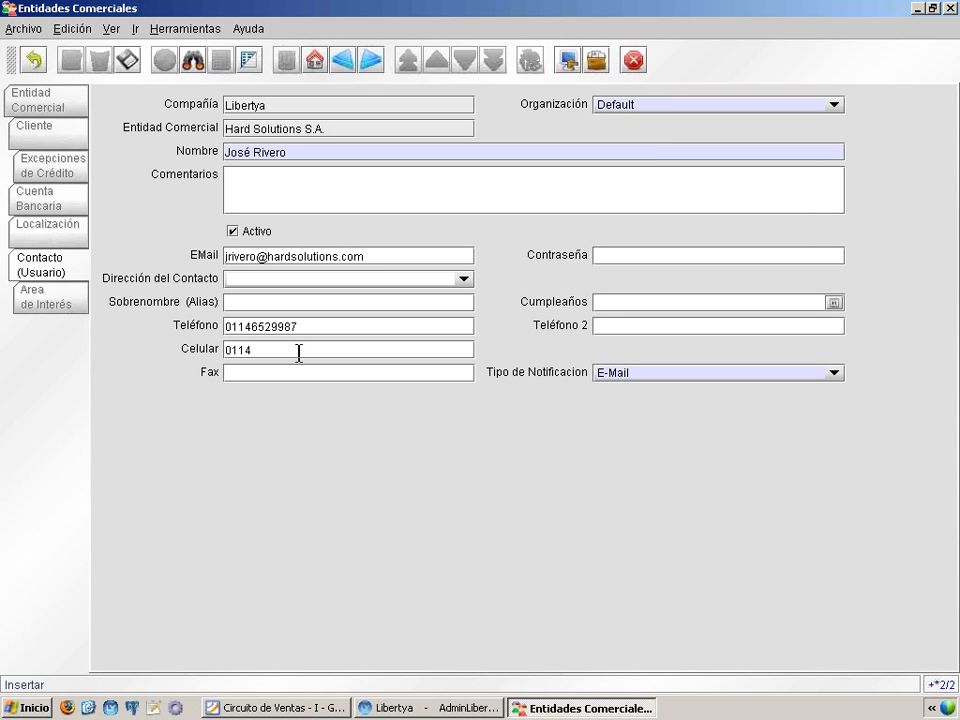
pyautogui.click(127, 60)
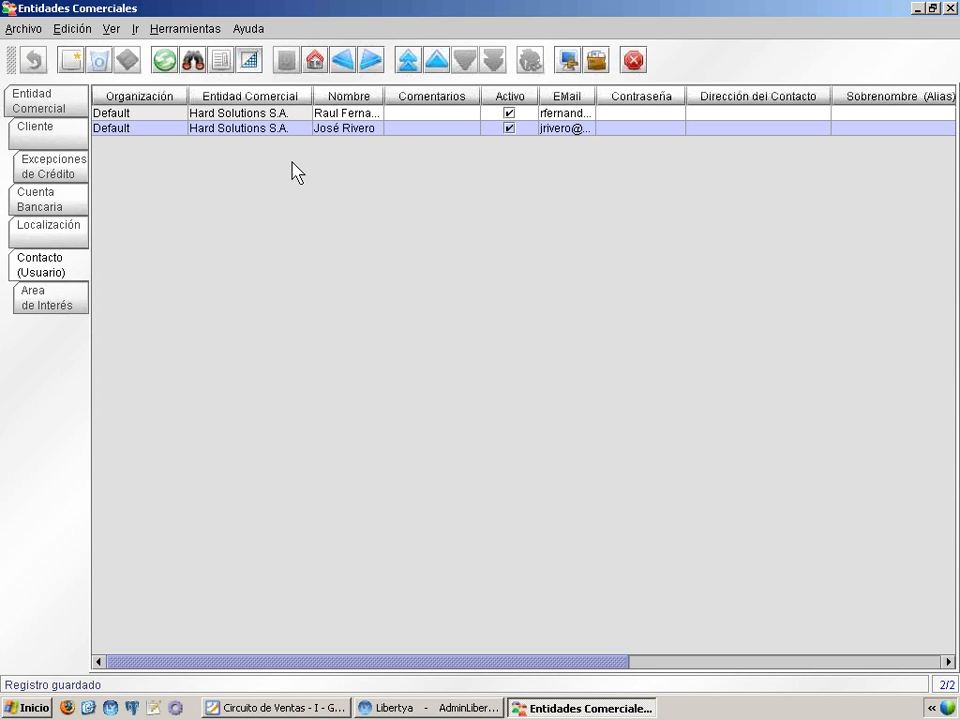
# Step: Widen the Nombre column to read the full names in the contact list, and return to the customer's Entidad Comercial record
pyautogui.moveTo(385, 96); pyautogui.dragTo(467, 96)
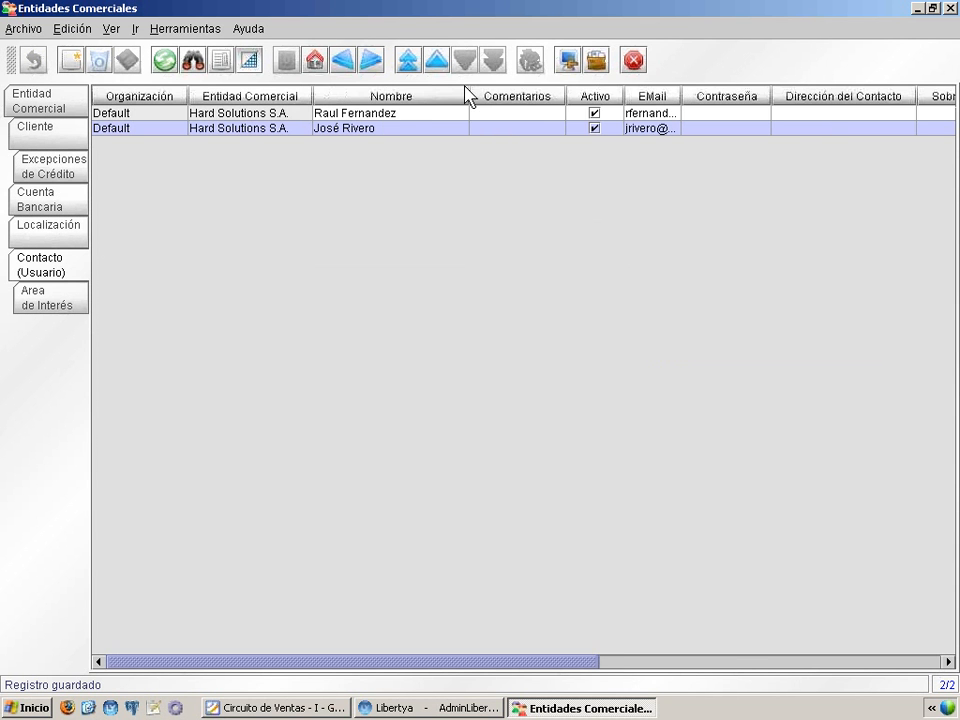
pyautogui.click(77, 104)
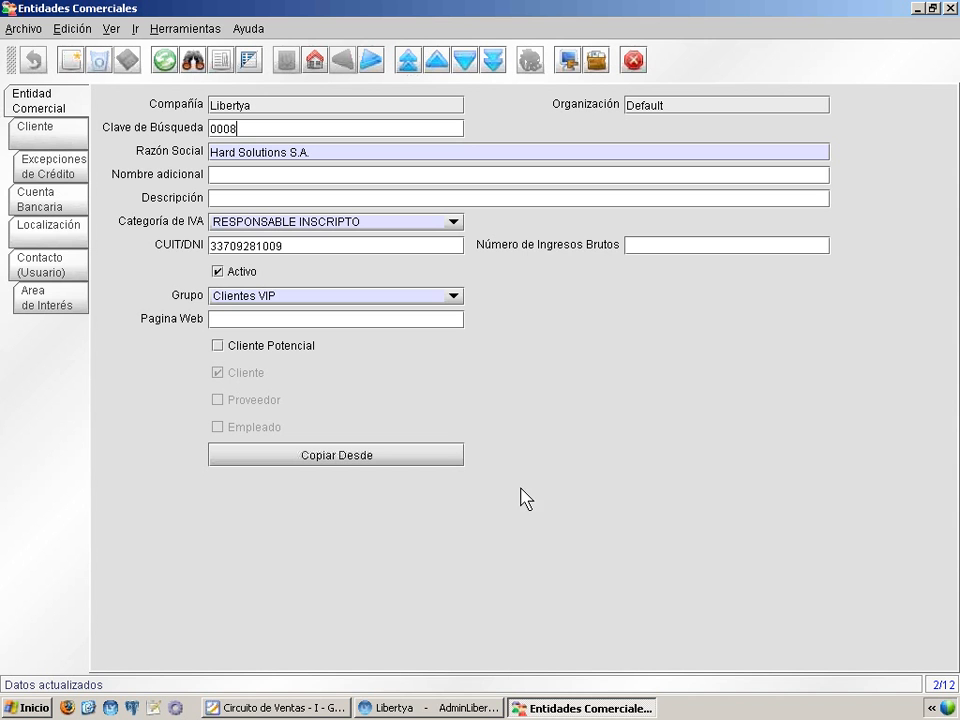
# Step: Switch to the Foxit Reader presentation and advance from the Contacto slide to the Resumen slide
pyautogui.click(339, 712)
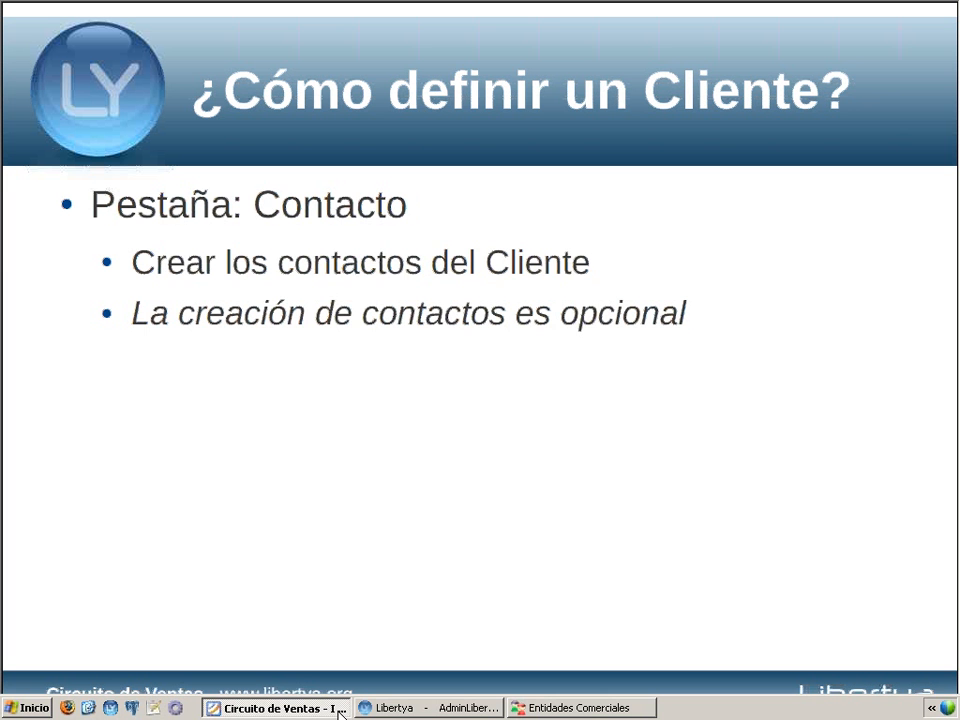
pyautogui.click(397, 517)
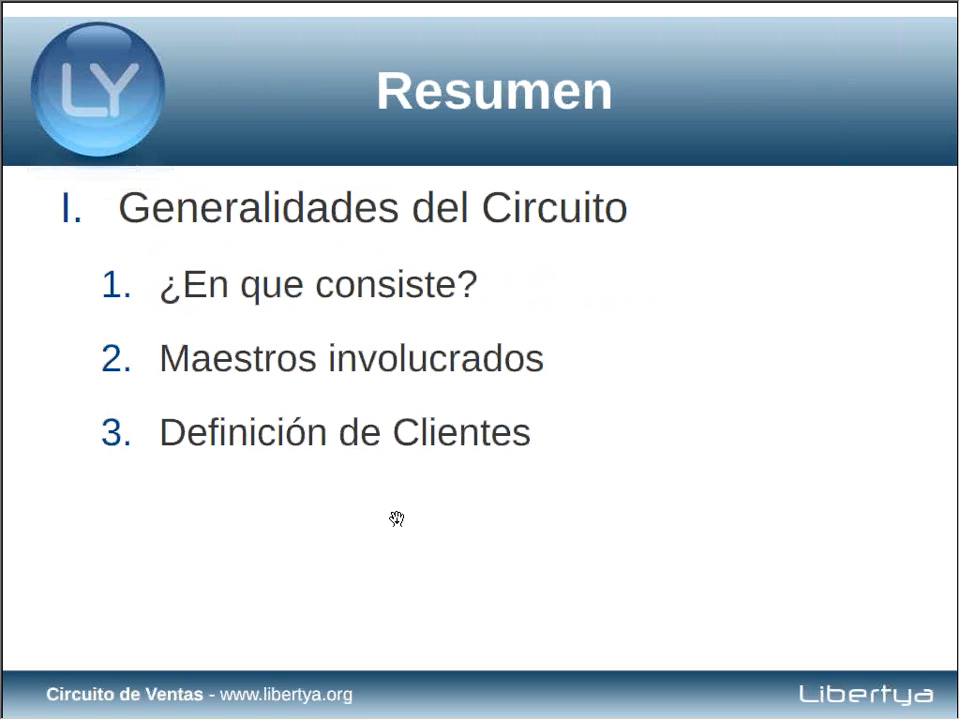